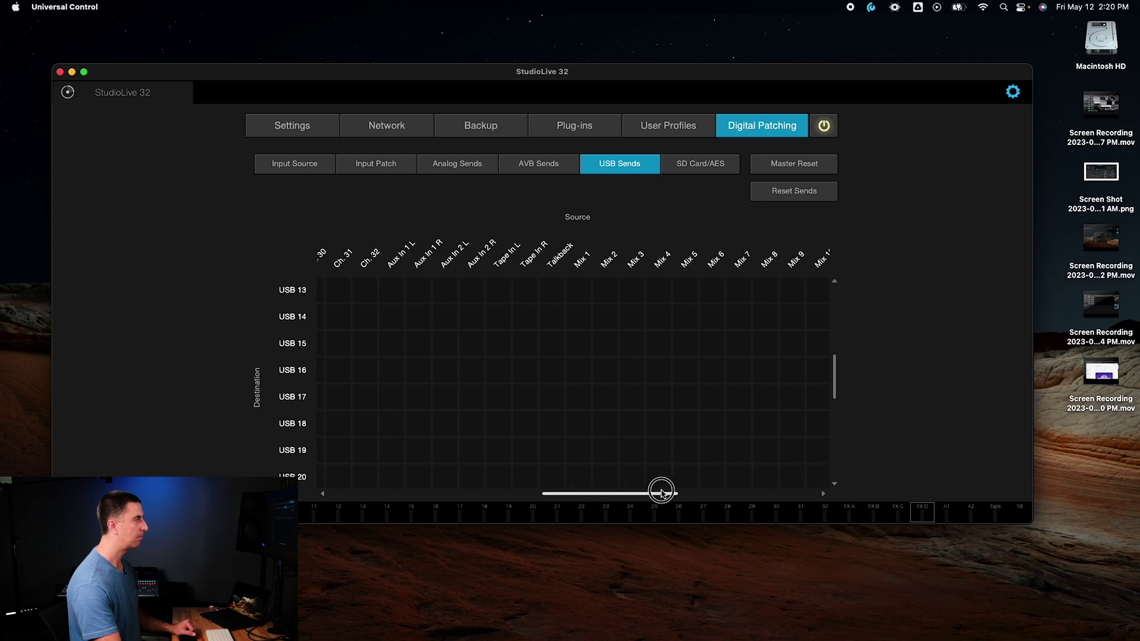
scroll(566, 489, down, 5)
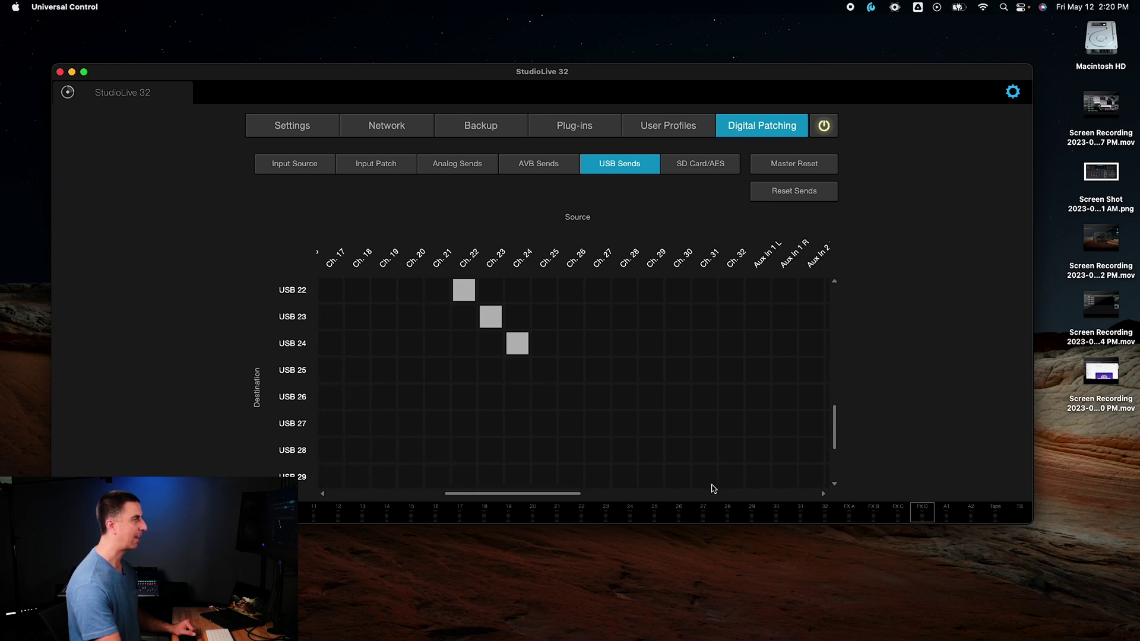
scroll(656, 386, down, 3)
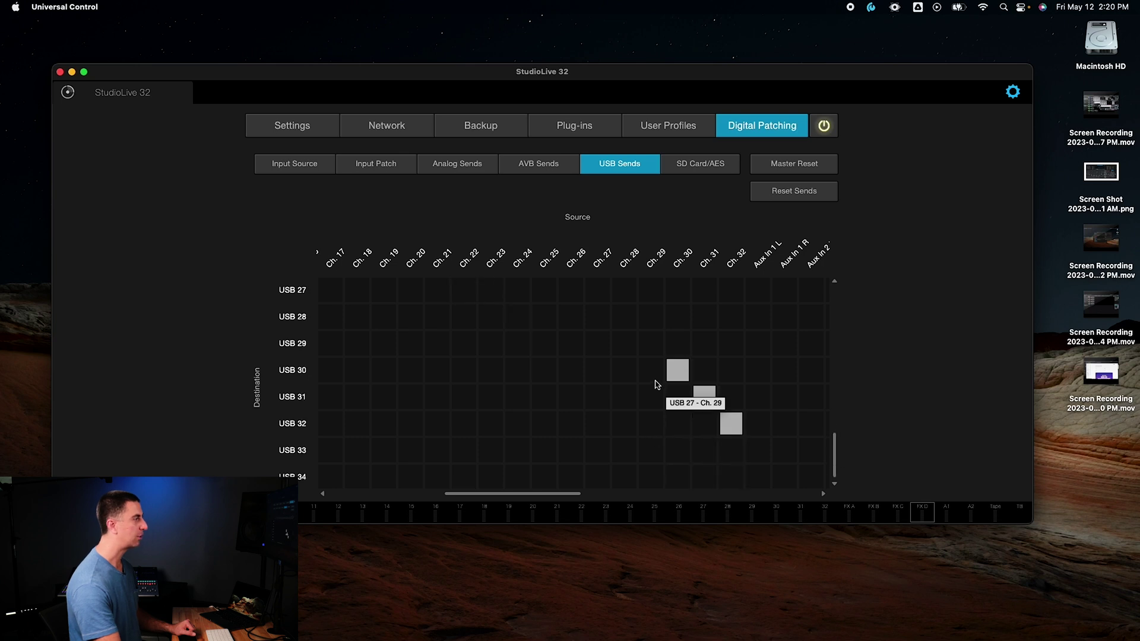
mouse_move(536, 497)
mouse_down()
mouse_move(581, 496)
mouse_move(534, 505)
mouse_up()
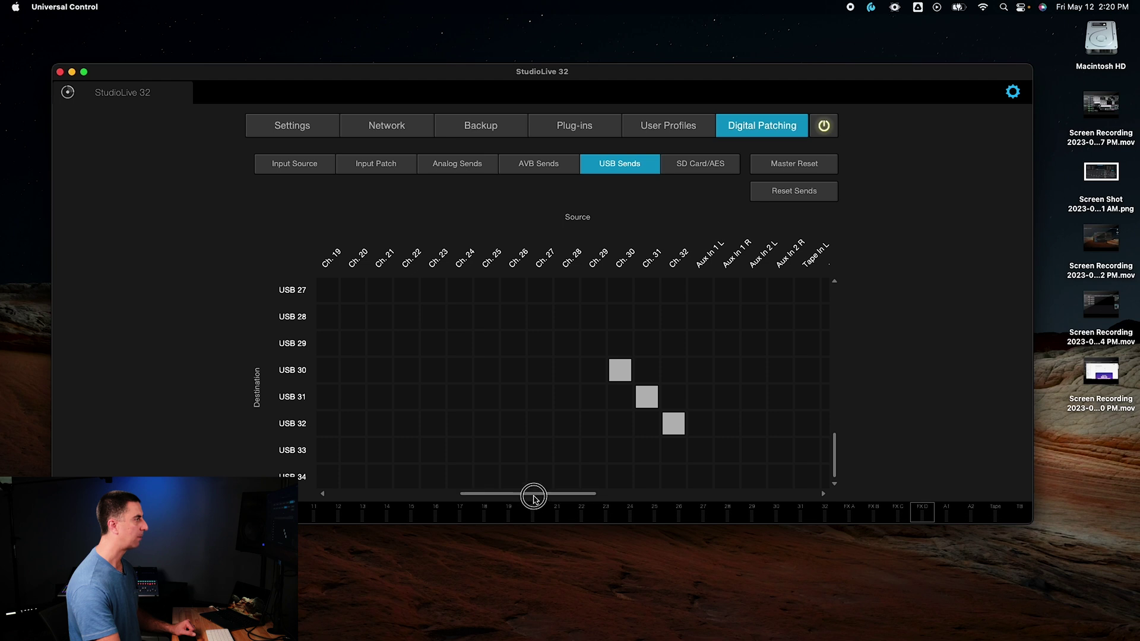
drag(524, 492, 707, 506)
scroll(718, 432, up, 4)
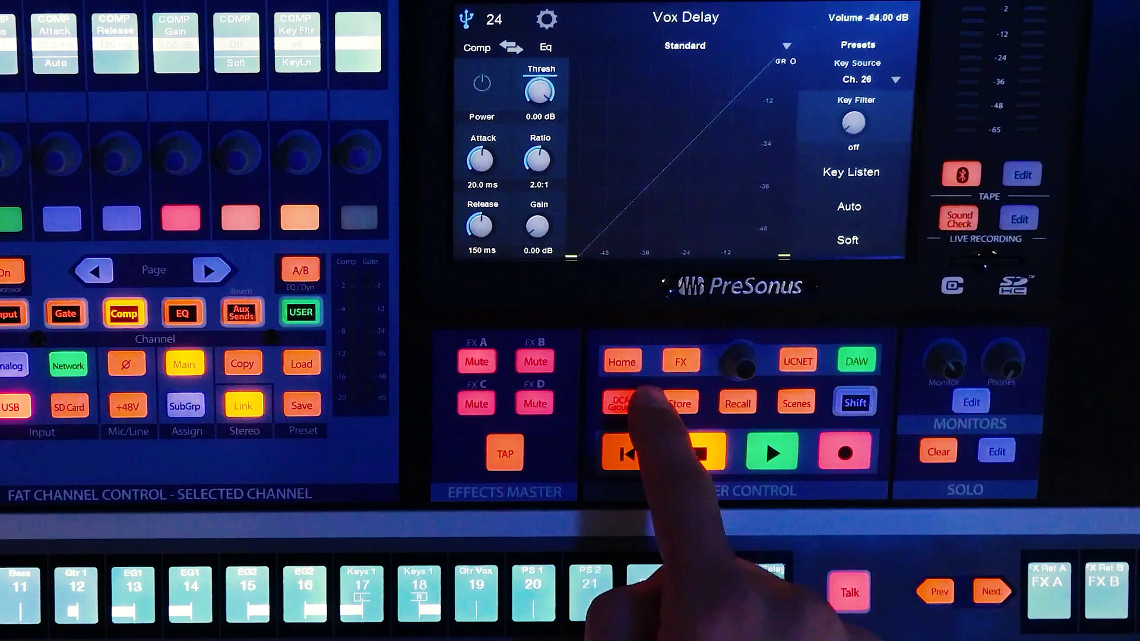
Step: Navigate from Home to Audio Routing > Digital Patching > USB Sends, checking USB 1
click(621, 362)
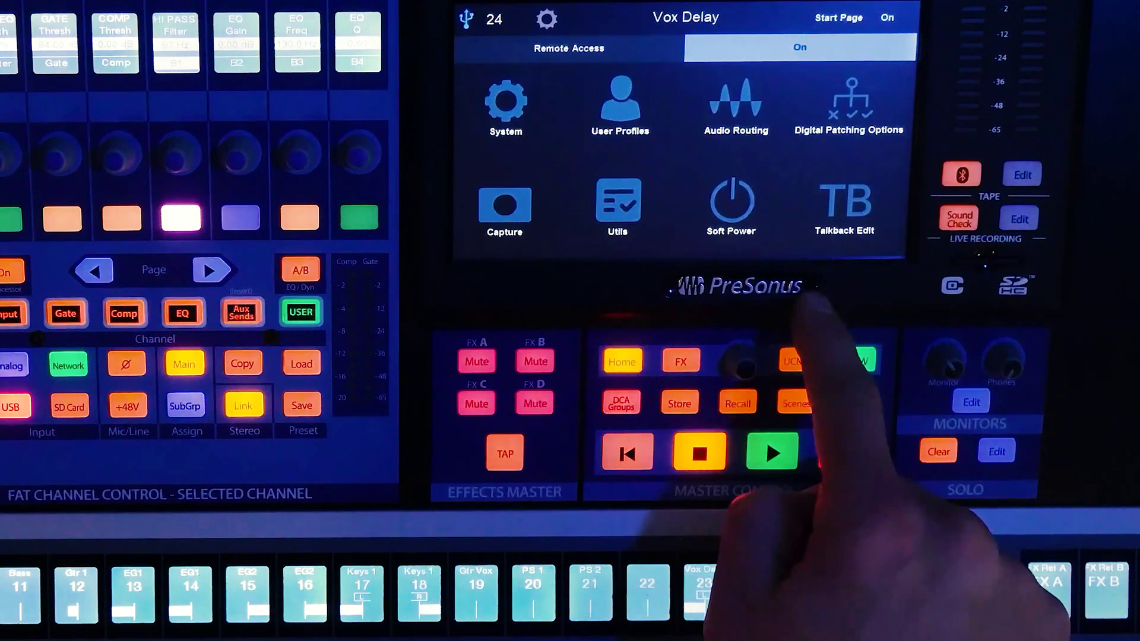
click(737, 105)
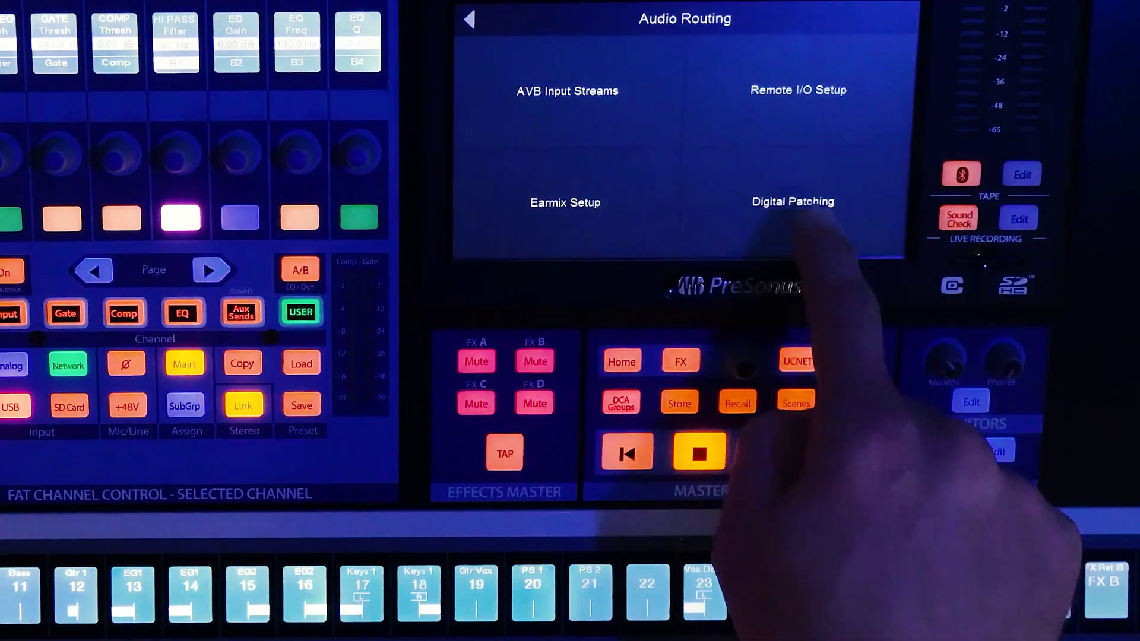
click(792, 205)
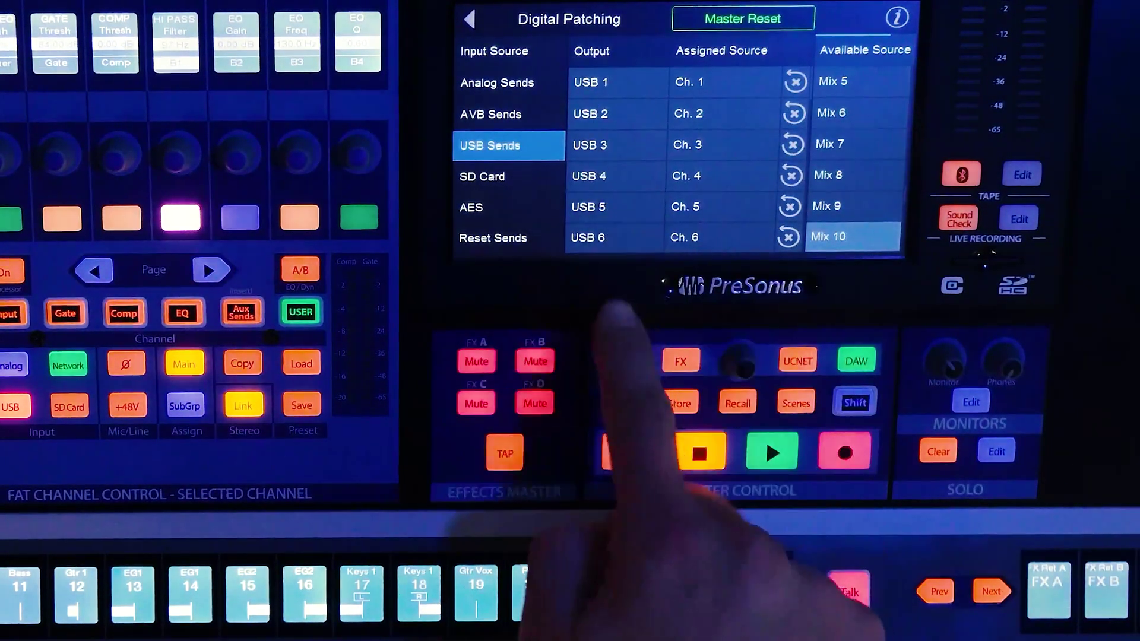
click(612, 82)
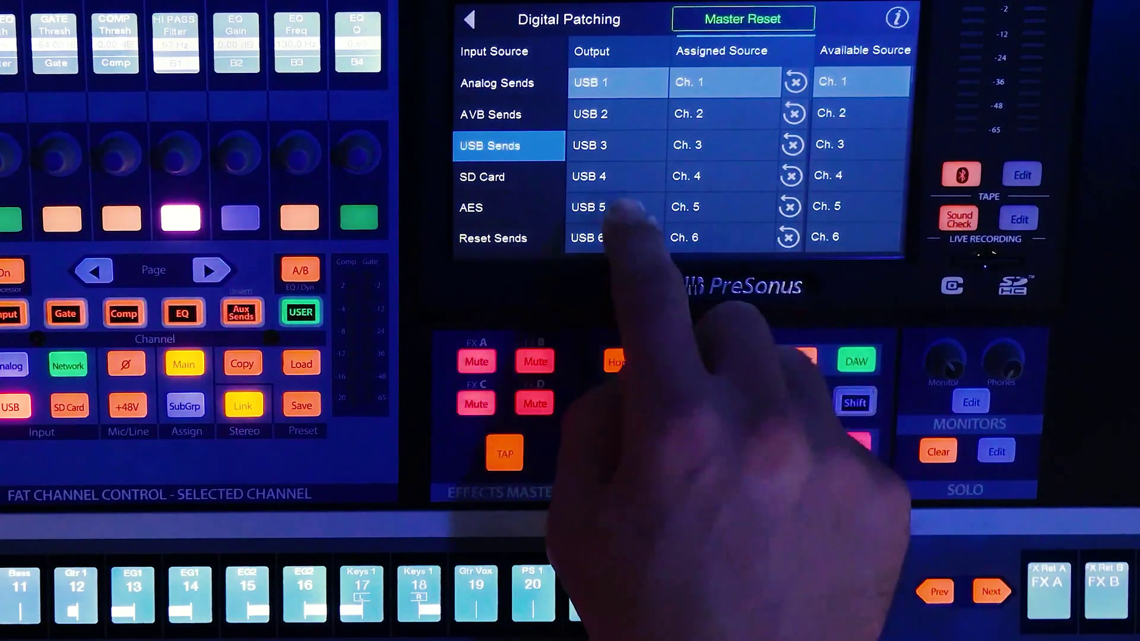
Step: Reassign the USB 25 send's source from FX A to Ch. 25
click(594, 208)
scroll(742, 364, down, 10)
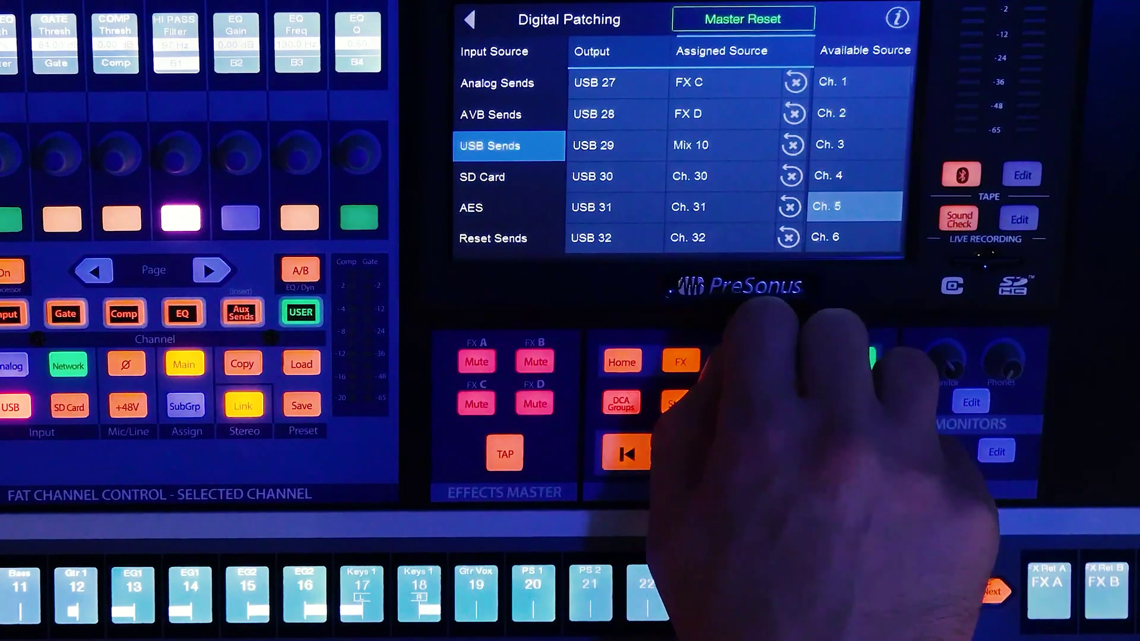
scroll(742, 364, up, 8)
scroll(743, 364, down, 3)
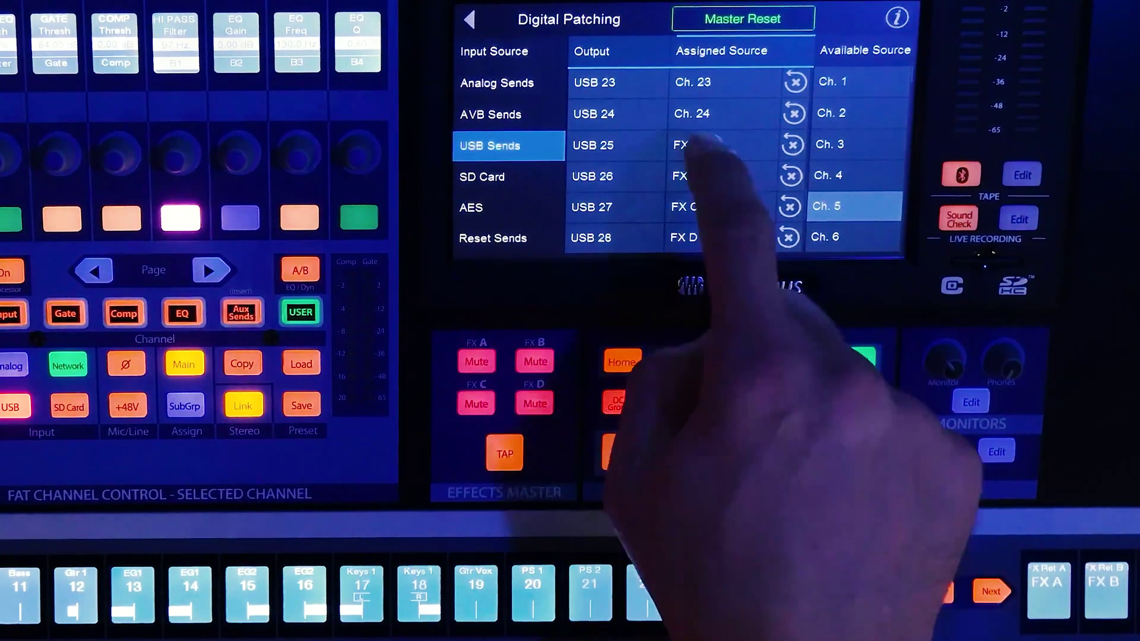
click(594, 146)
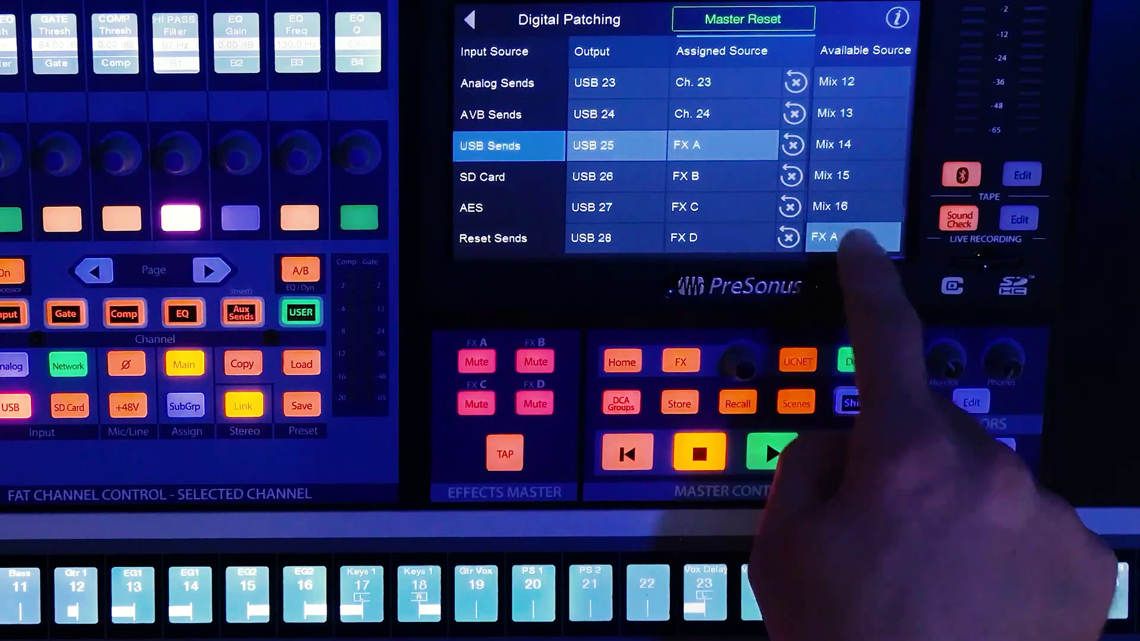
click(852, 237)
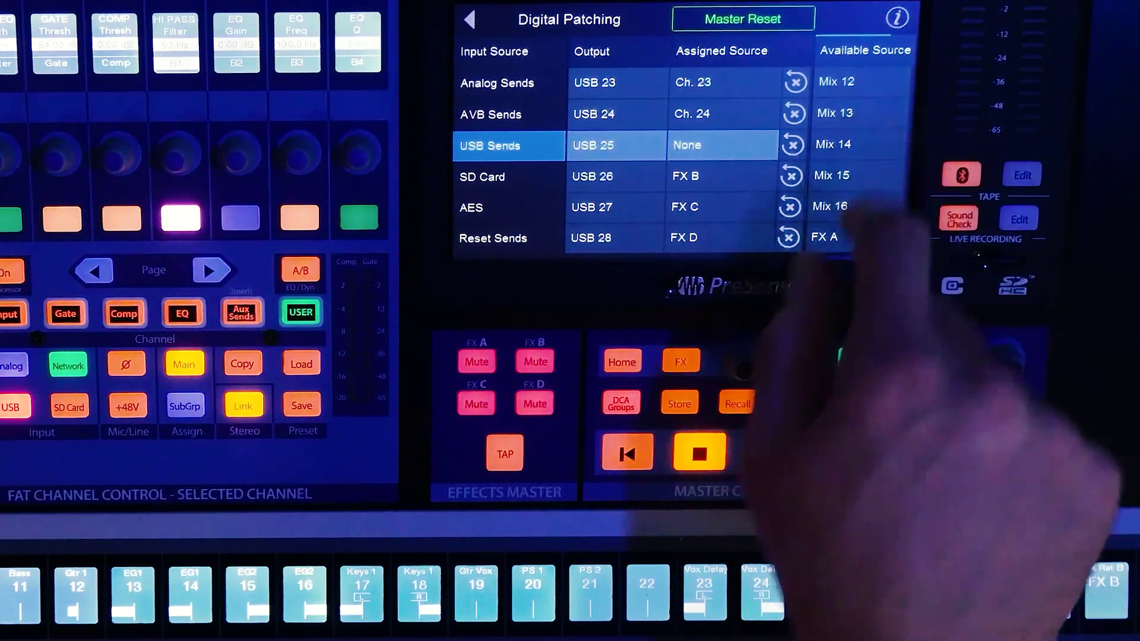
click(834, 113)
scroll(742, 363, up, 5)
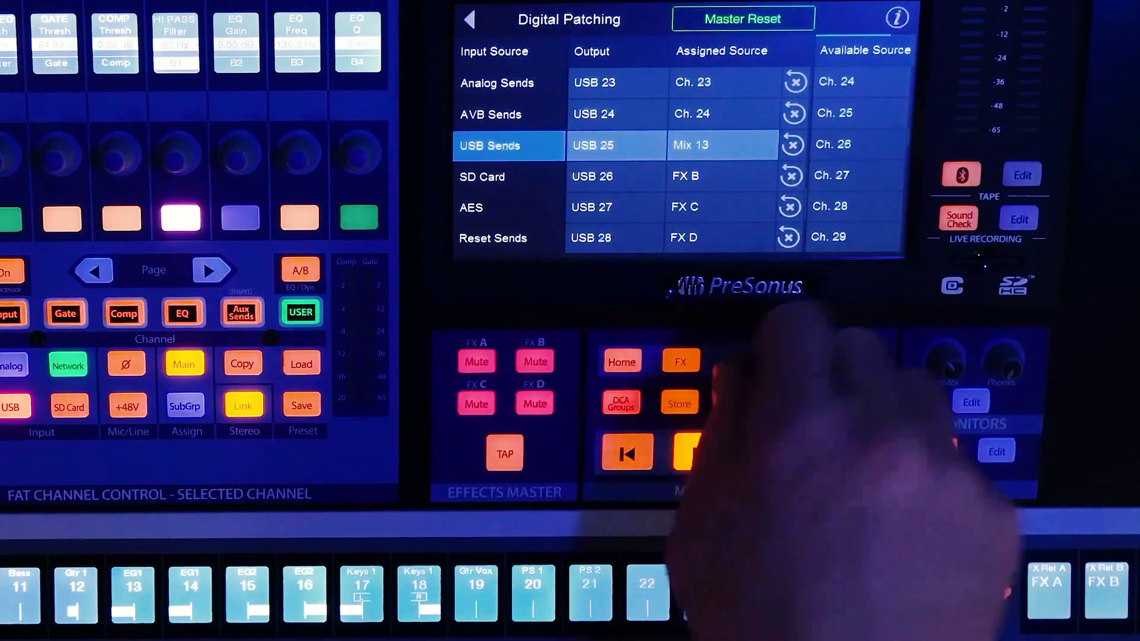
click(834, 112)
scroll(859, 161, down, 2)
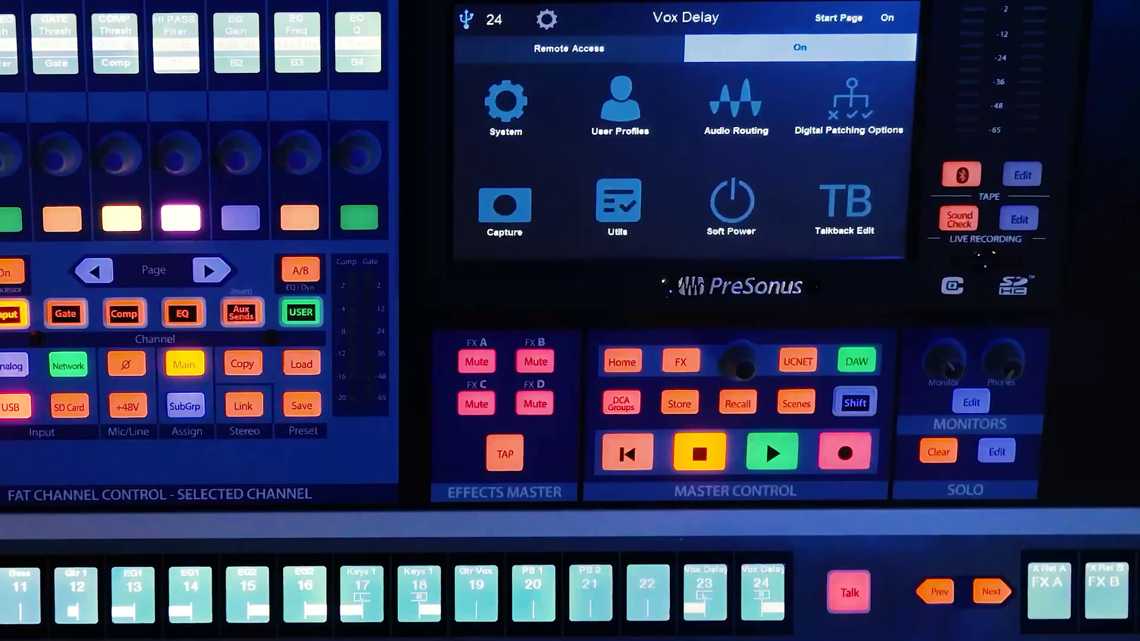
Step: Select FX Ret A and confirm its input comes from USB 25-L and USB 26-R
click(1033, 470)
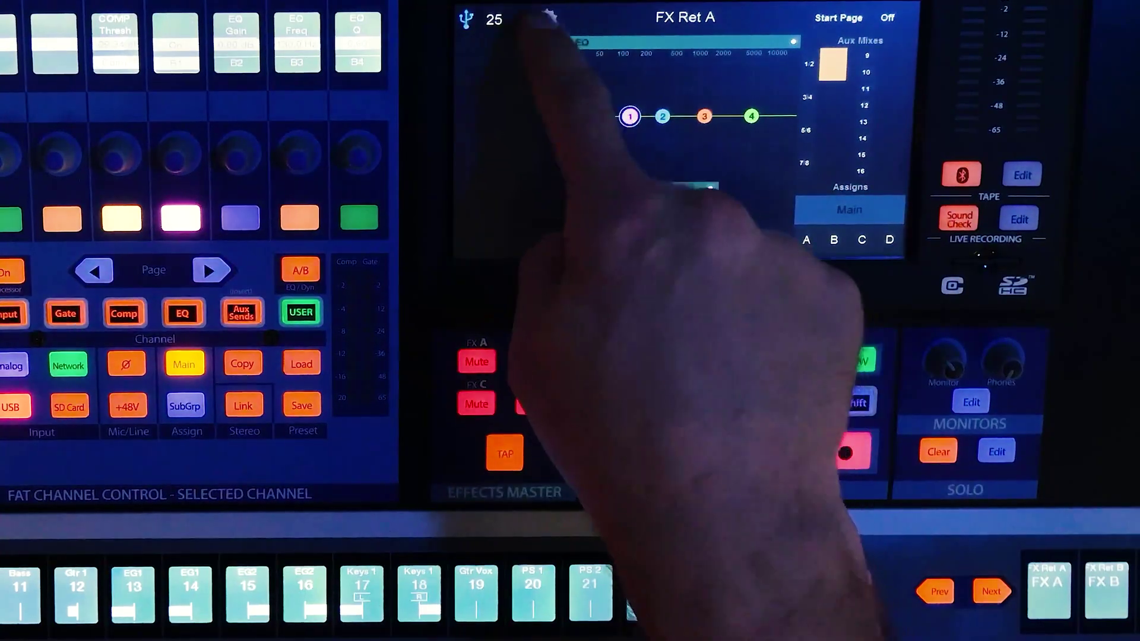
click(546, 19)
click(547, 19)
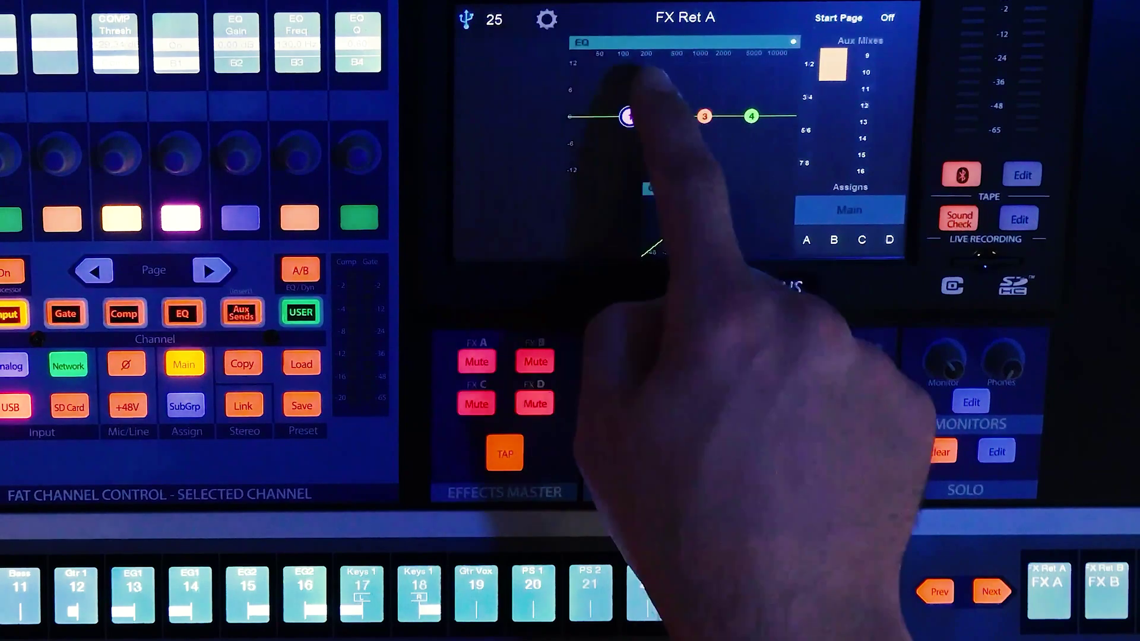
click(546, 19)
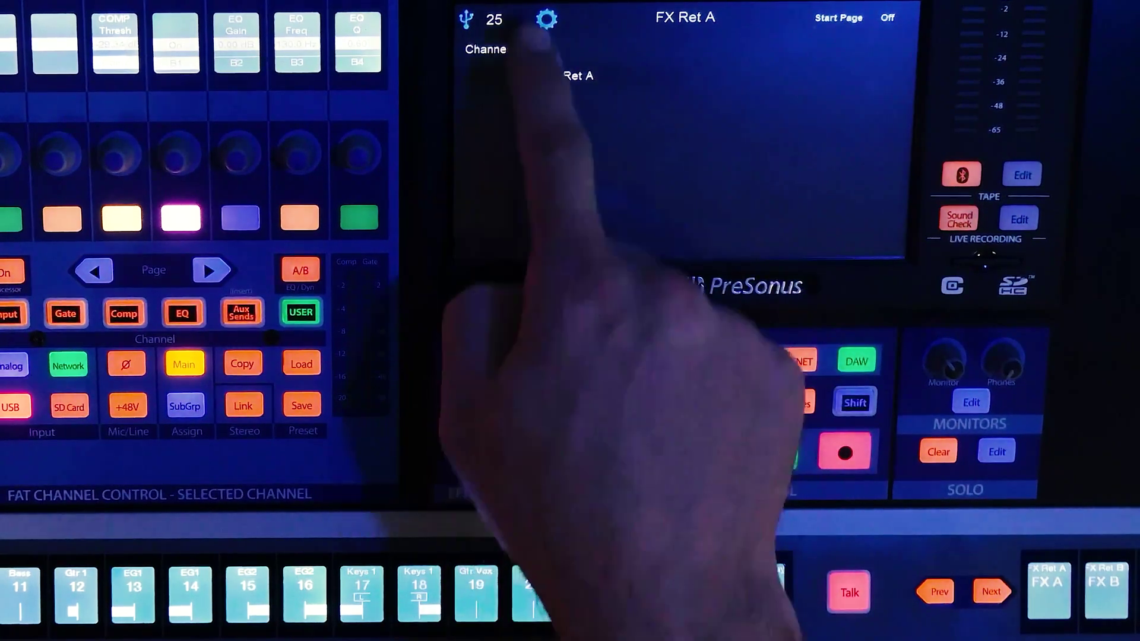
click(466, 19)
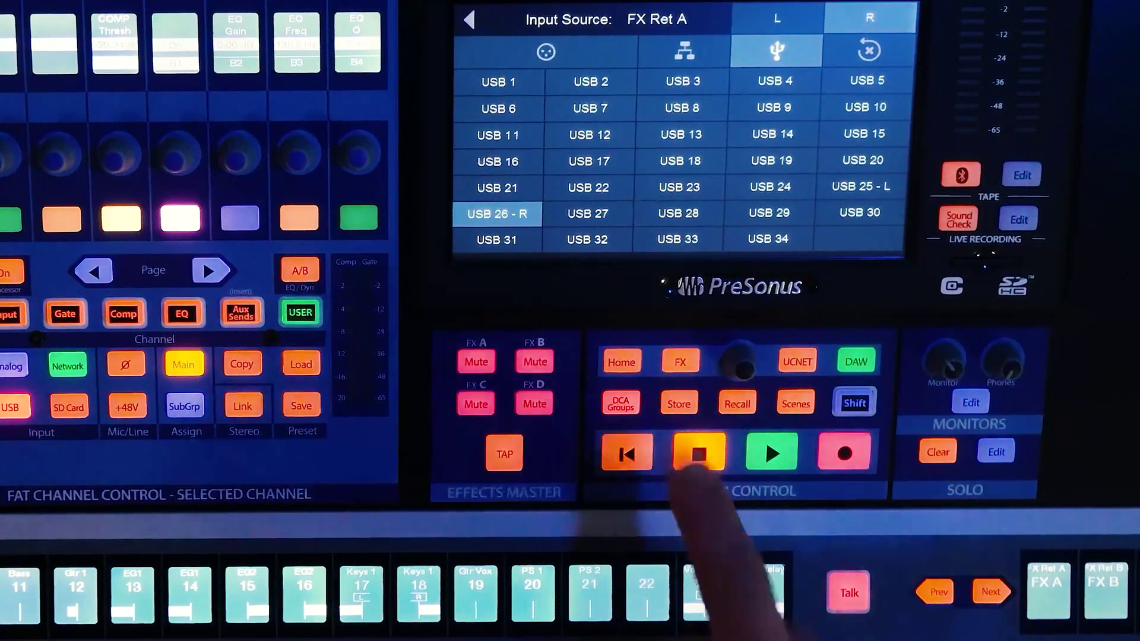
Step: Show the FX rack list, toggling the bank strips between channels 25–27 and FX returns
click(681, 361)
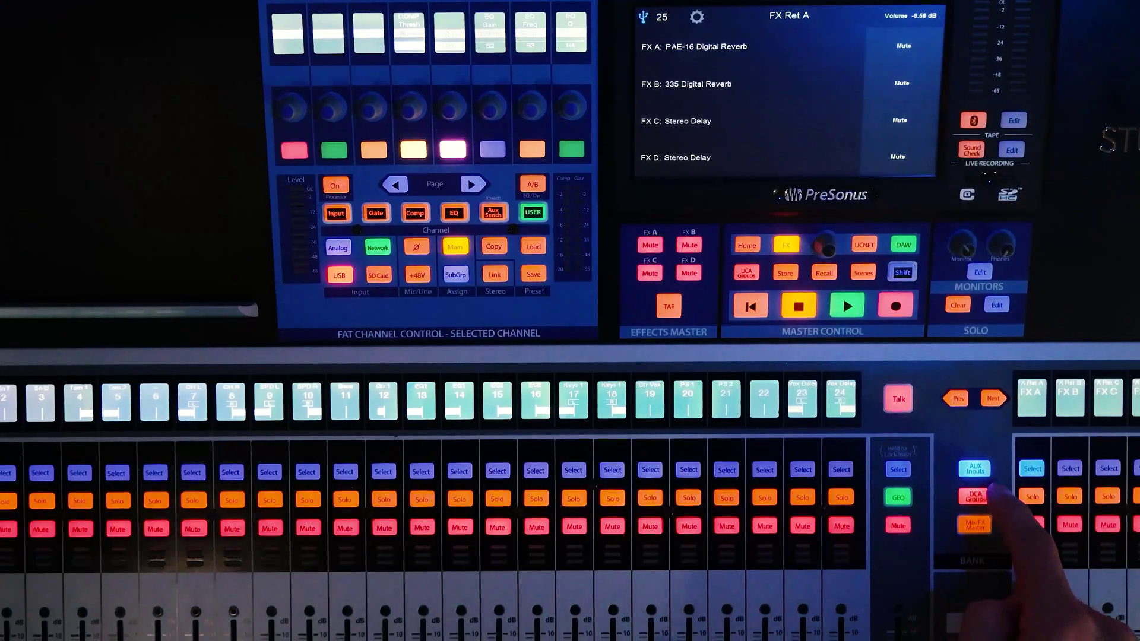
click(975, 468)
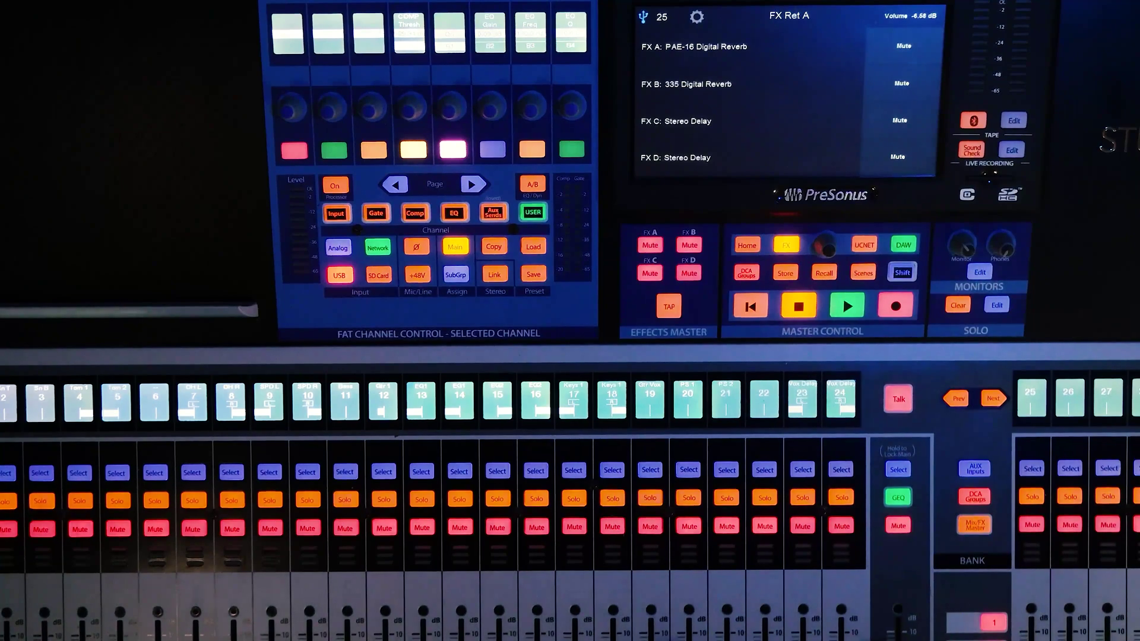
click(975, 468)
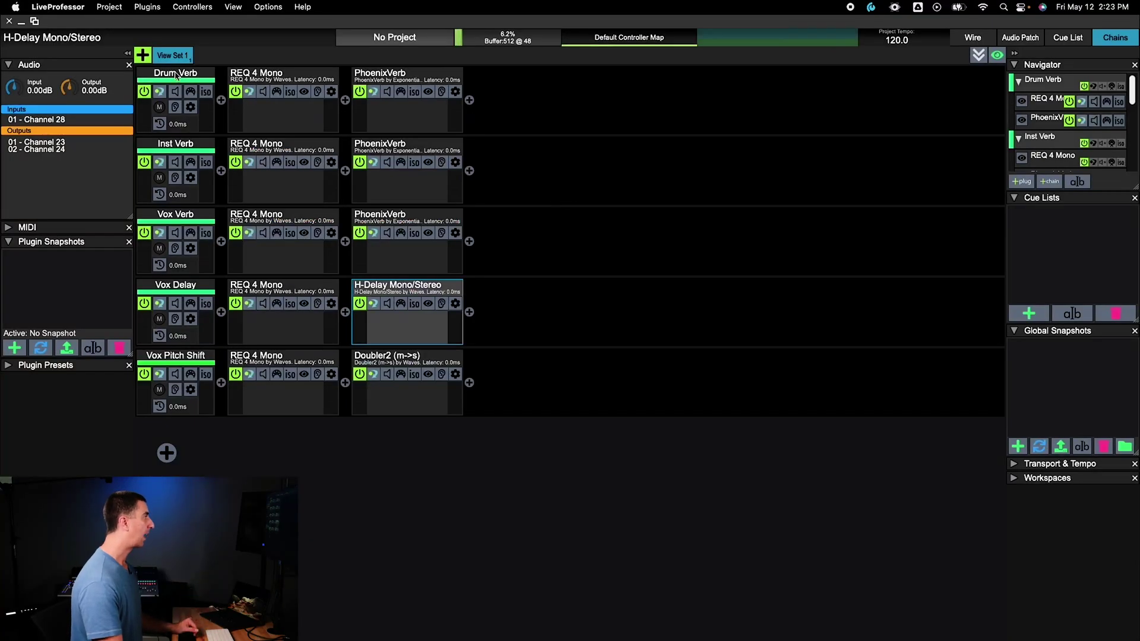
Step: Confirm Drum Verb's input and first output remain on Channel 25
click(179, 76)
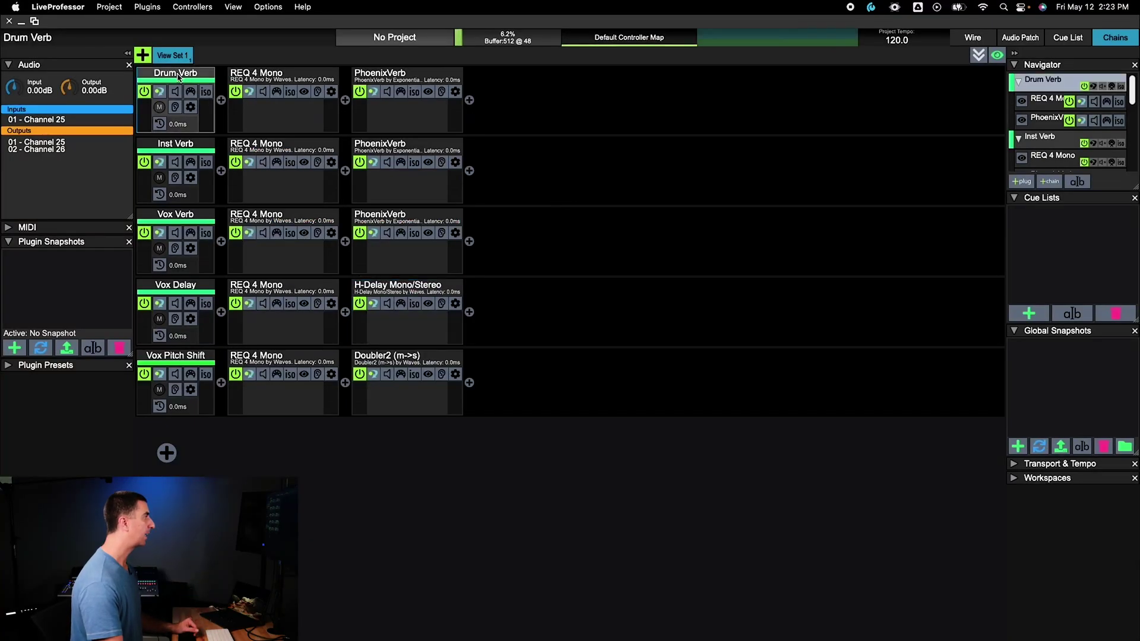
click(41, 120)
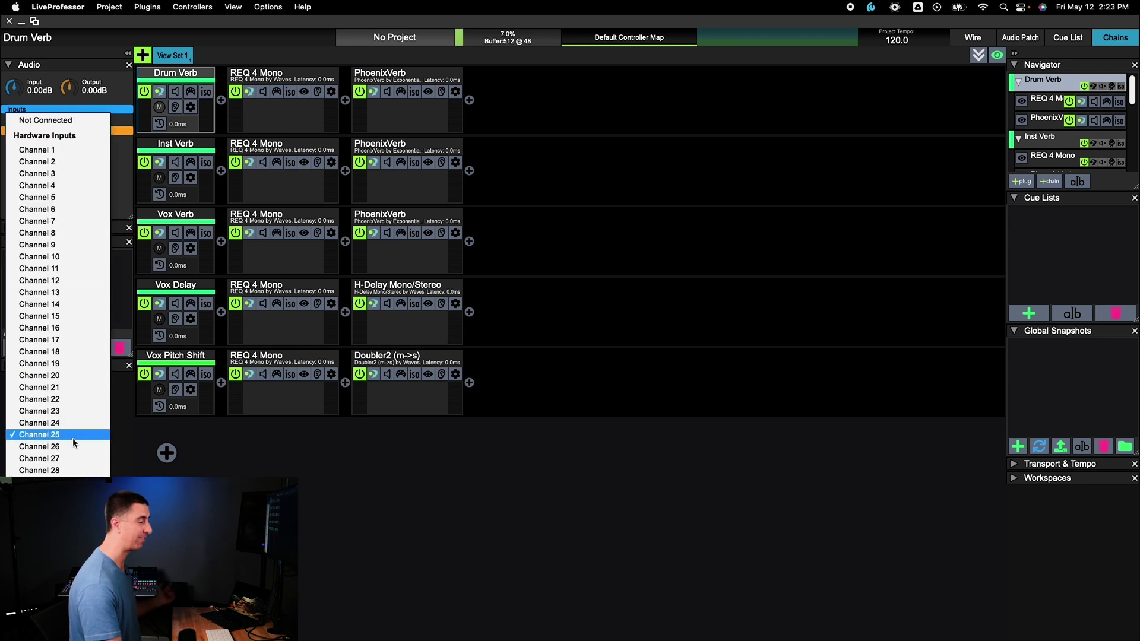
click(126, 159)
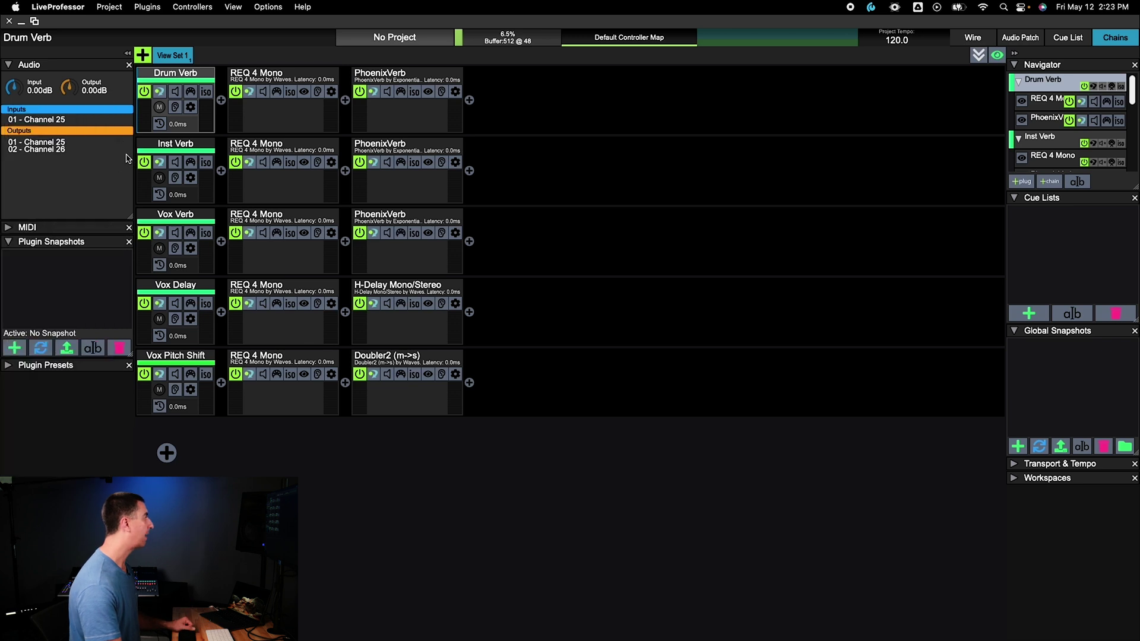
click(42, 141)
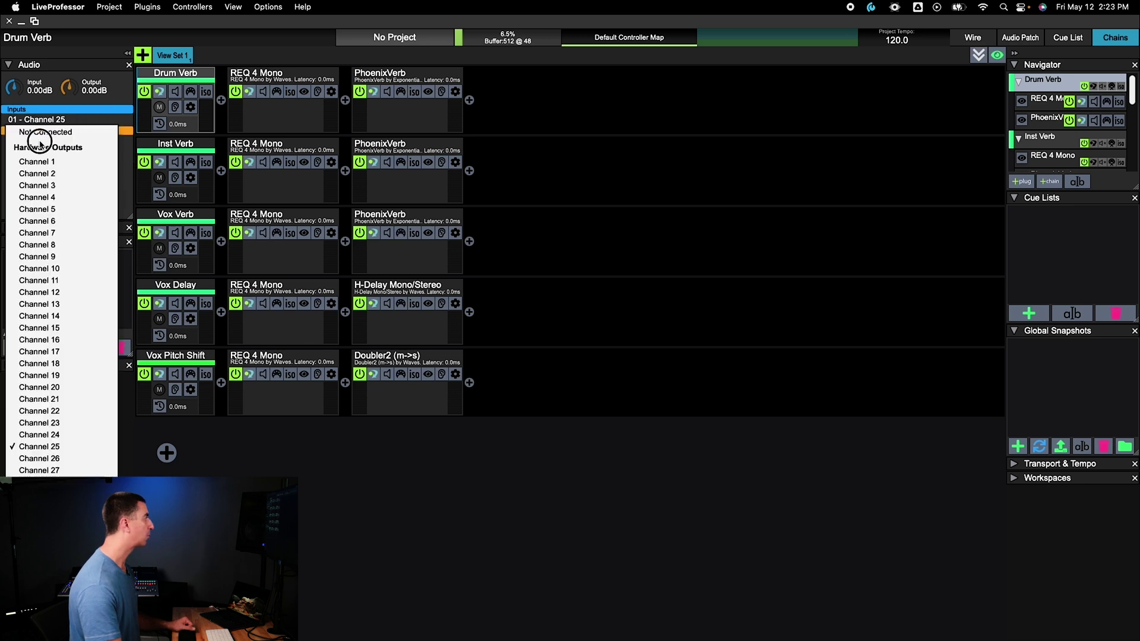
click(63, 445)
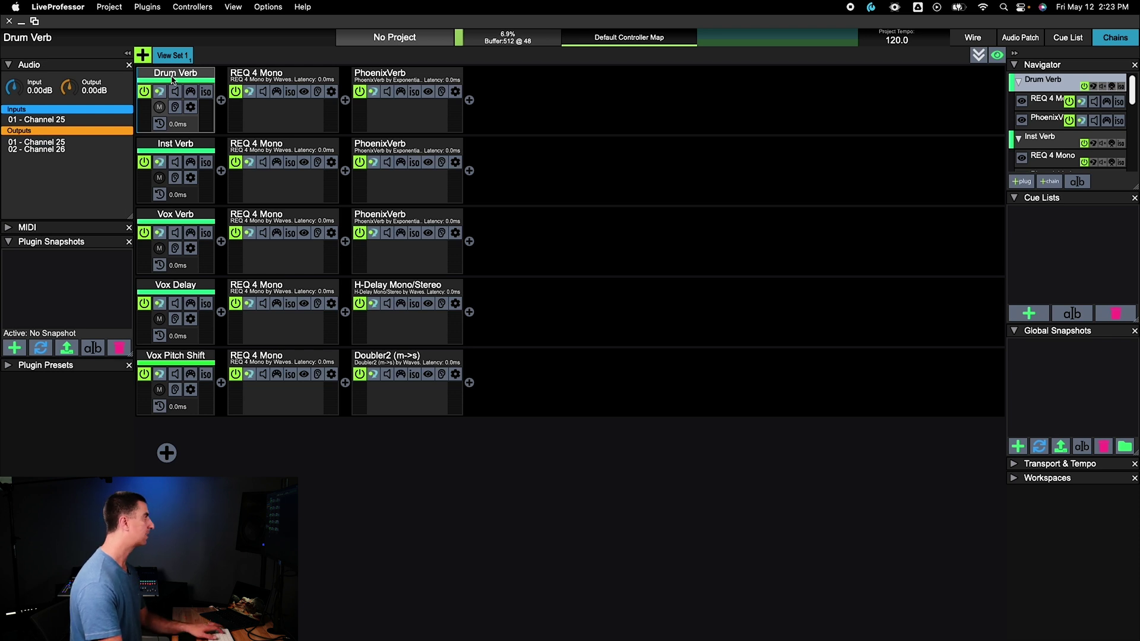
Step: Save the project as 'FX Rack SL Series iii', then close it
click(109, 7)
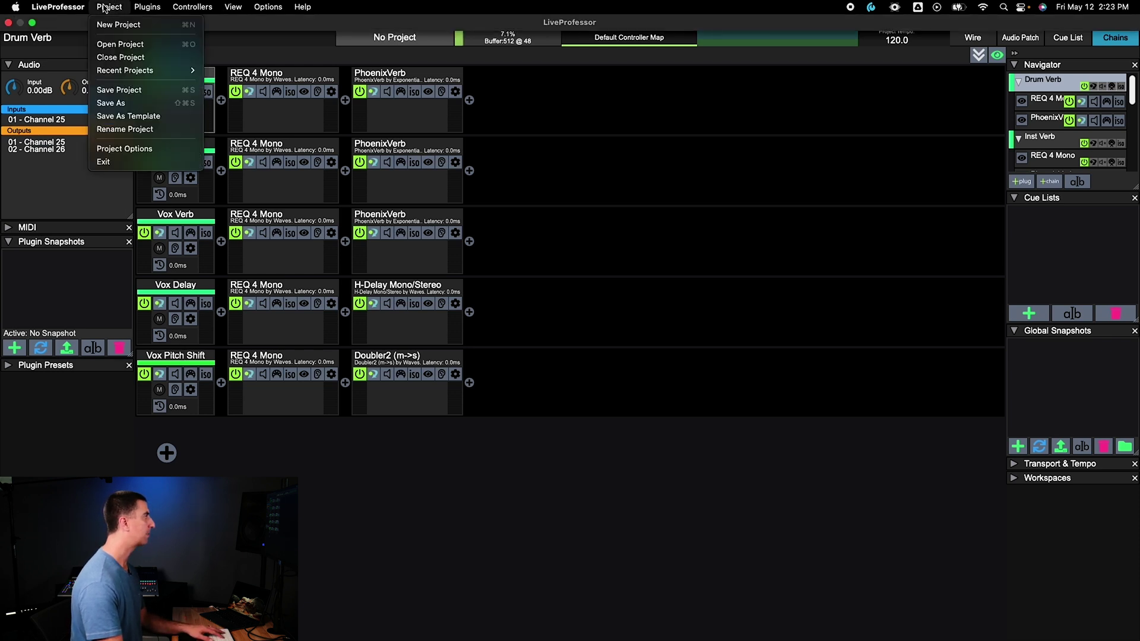
click(120, 105)
text(FX )
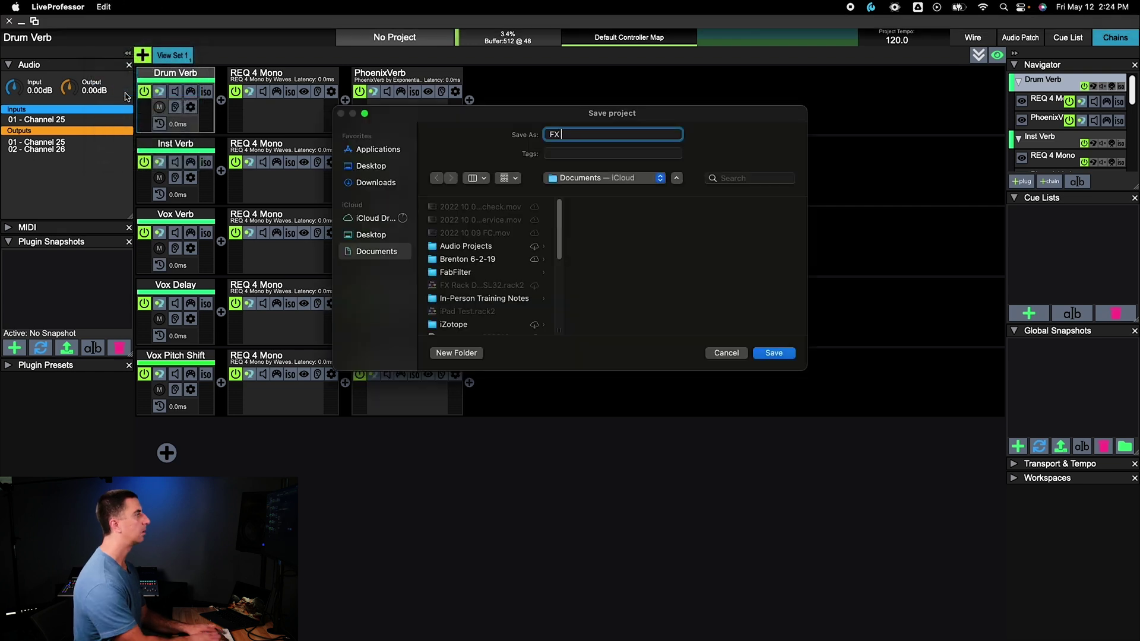
text(Rack SL Series iii)
key(Return)
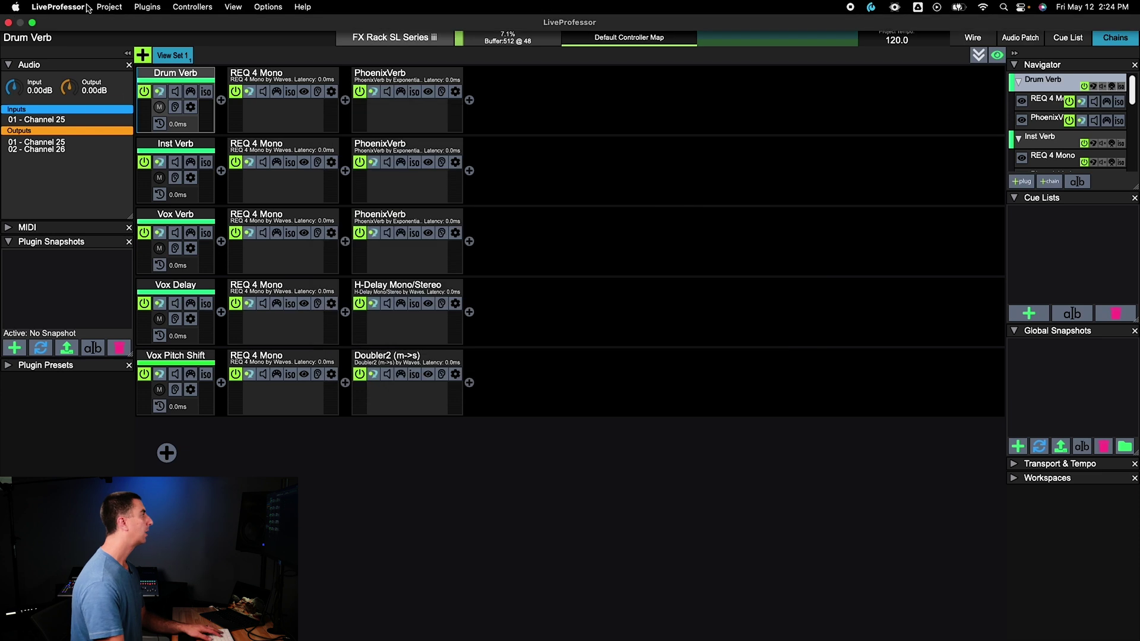
click(109, 7)
click(119, 57)
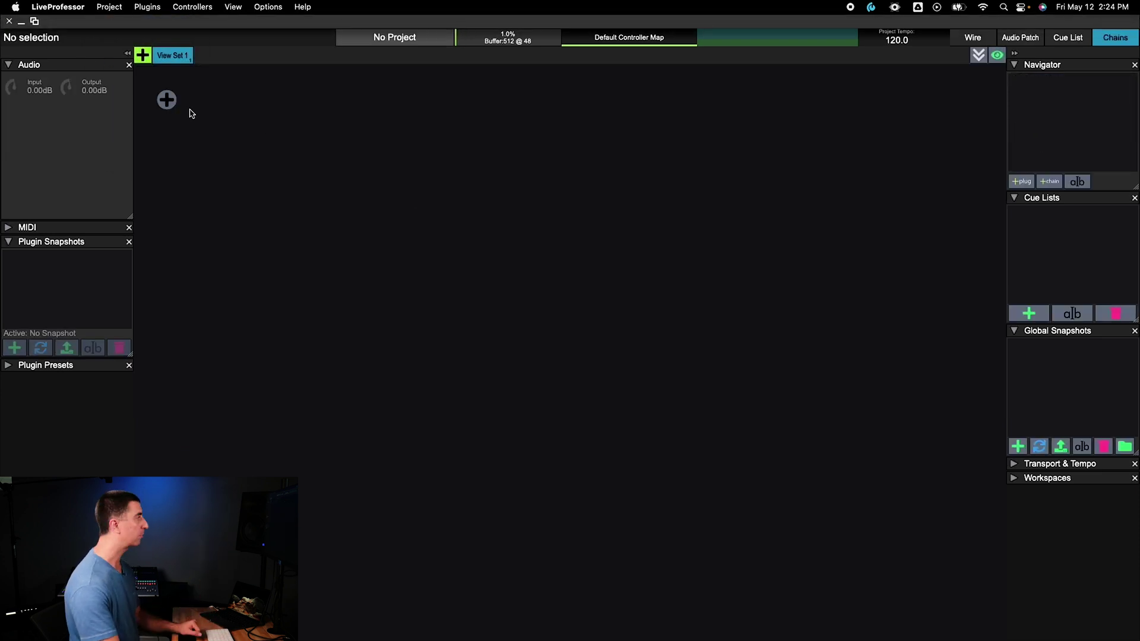
Step: Add five mono-in, stereo-out chains with first input and output at Channel 25
click(169, 103)
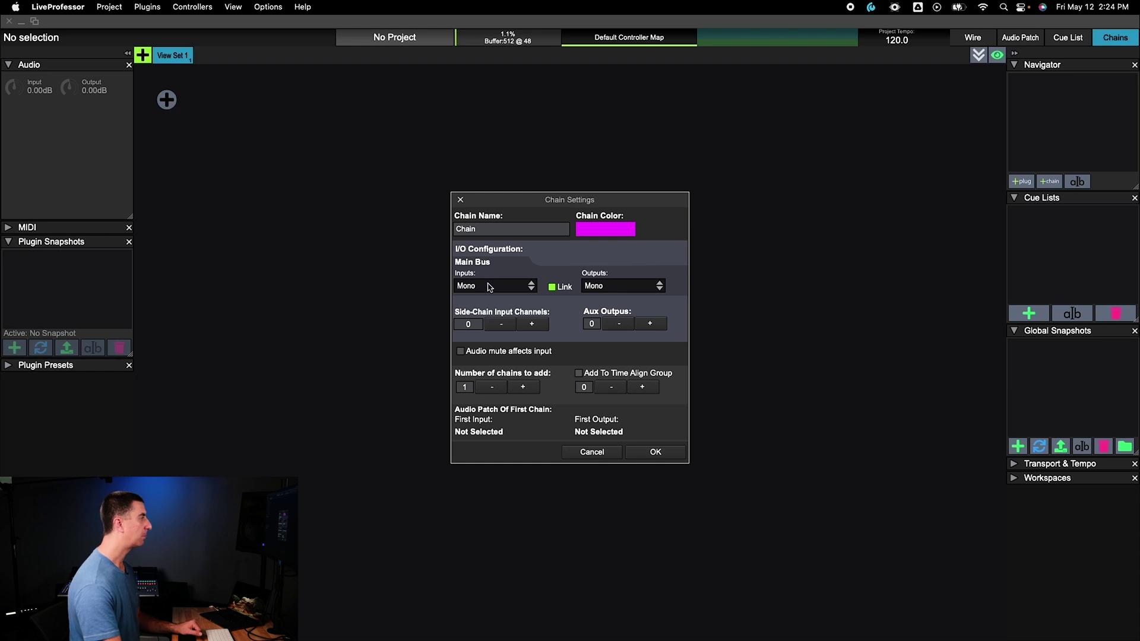
click(589, 291)
click(597, 314)
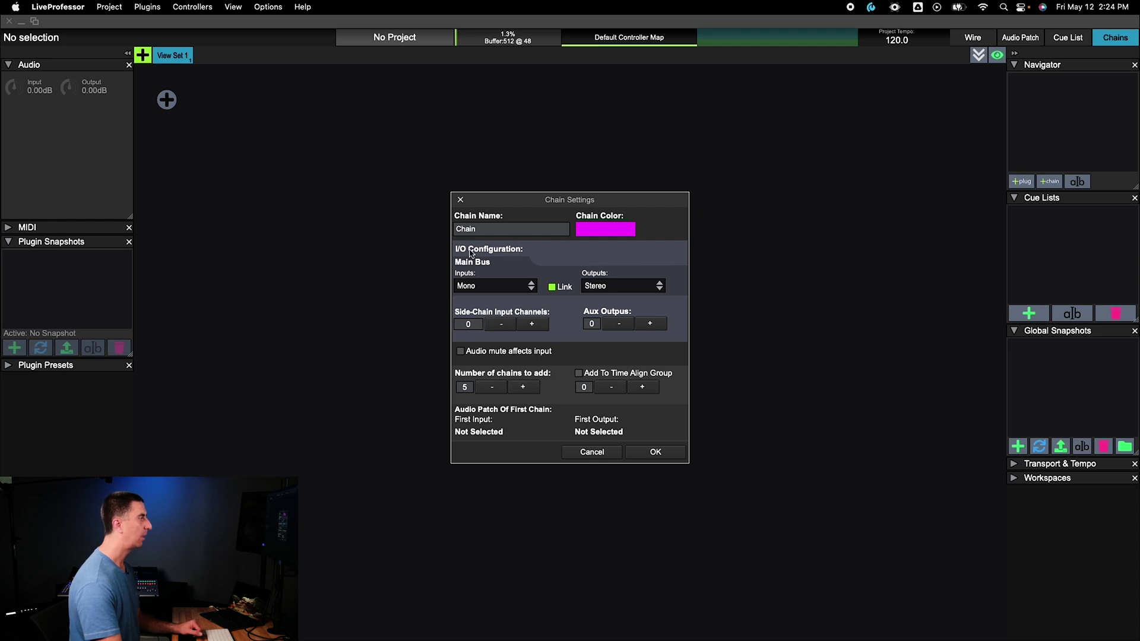
click(503, 435)
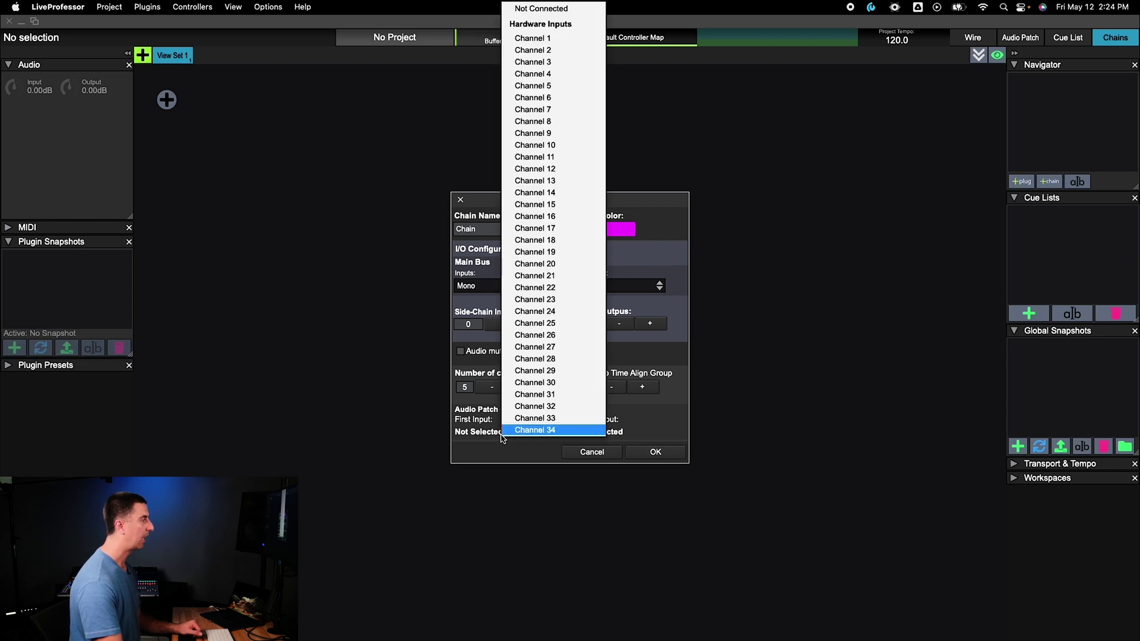
click(568, 322)
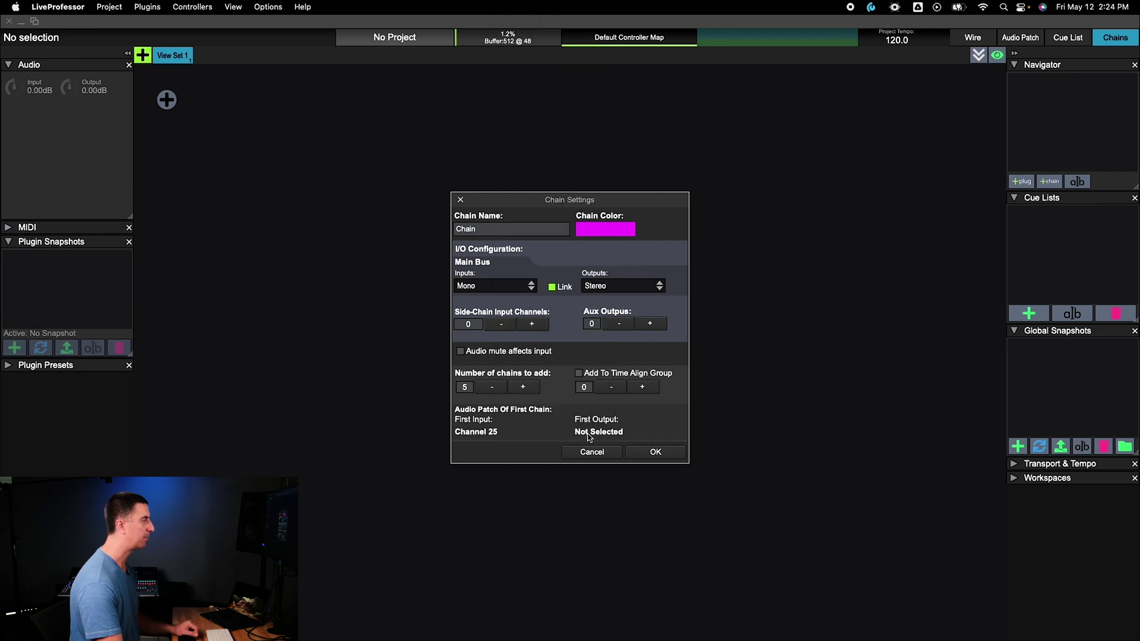
click(590, 438)
click(560, 324)
click(656, 453)
click(169, 80)
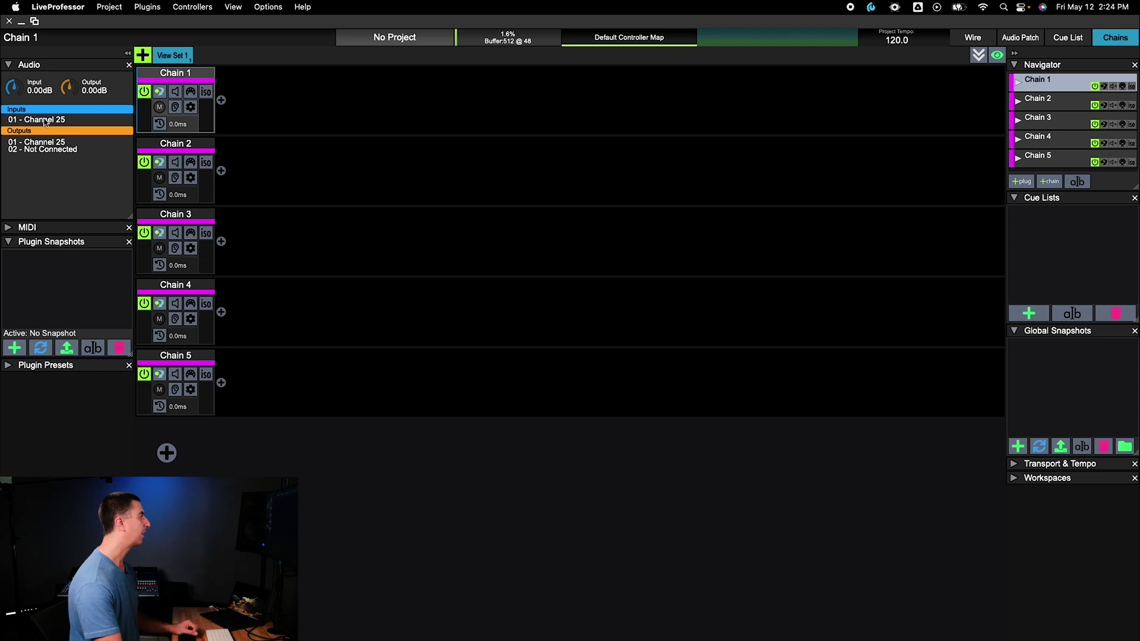
Step: Patch second outputs: Chain 1 to Channel 26, Chain 2 to 28, Chain 4 to 32
click(35, 155)
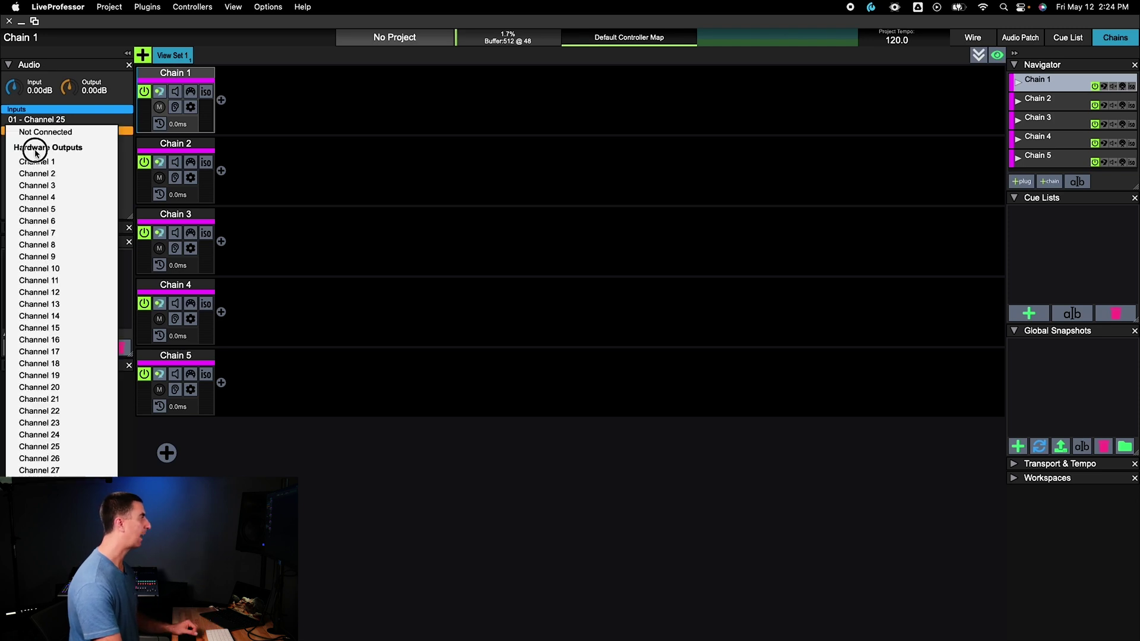
click(31, 461)
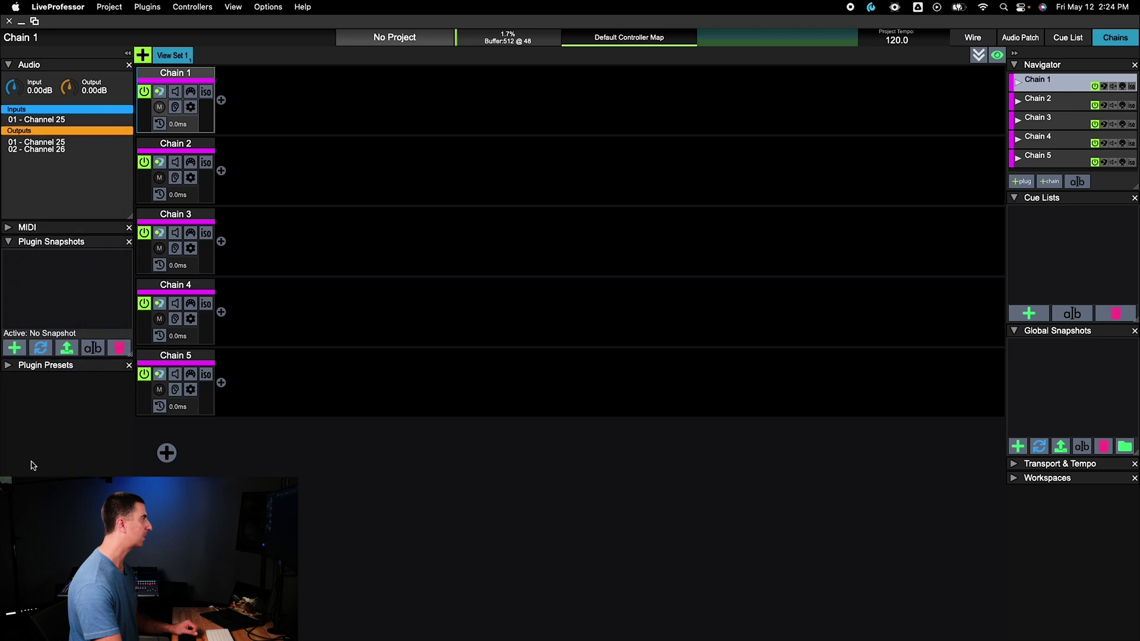
click(178, 148)
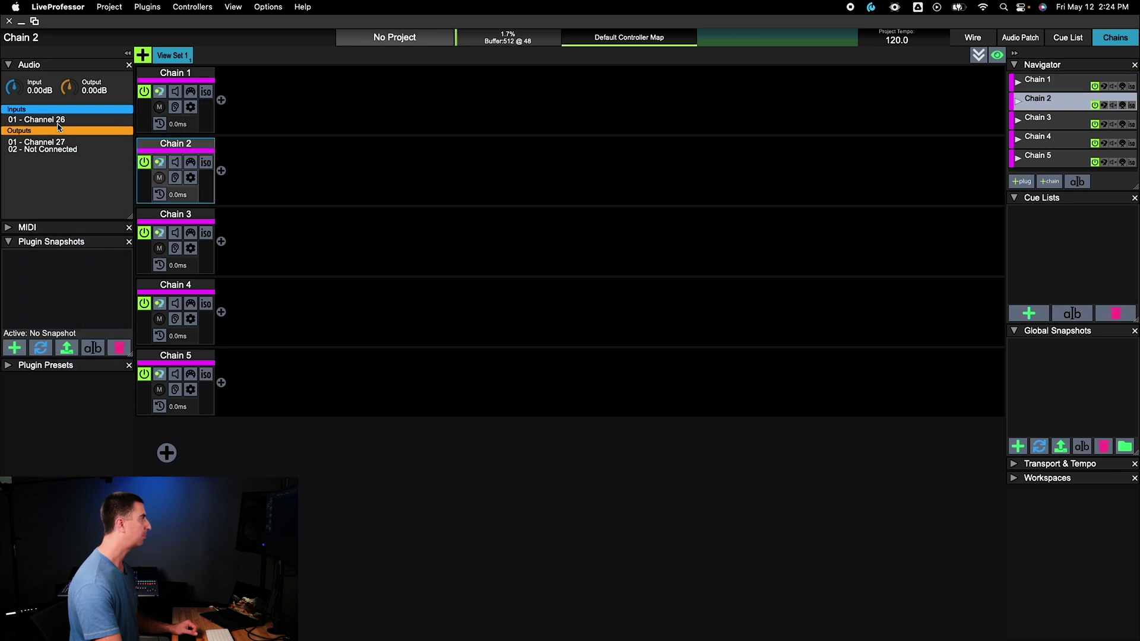
click(42, 153)
click(37, 471)
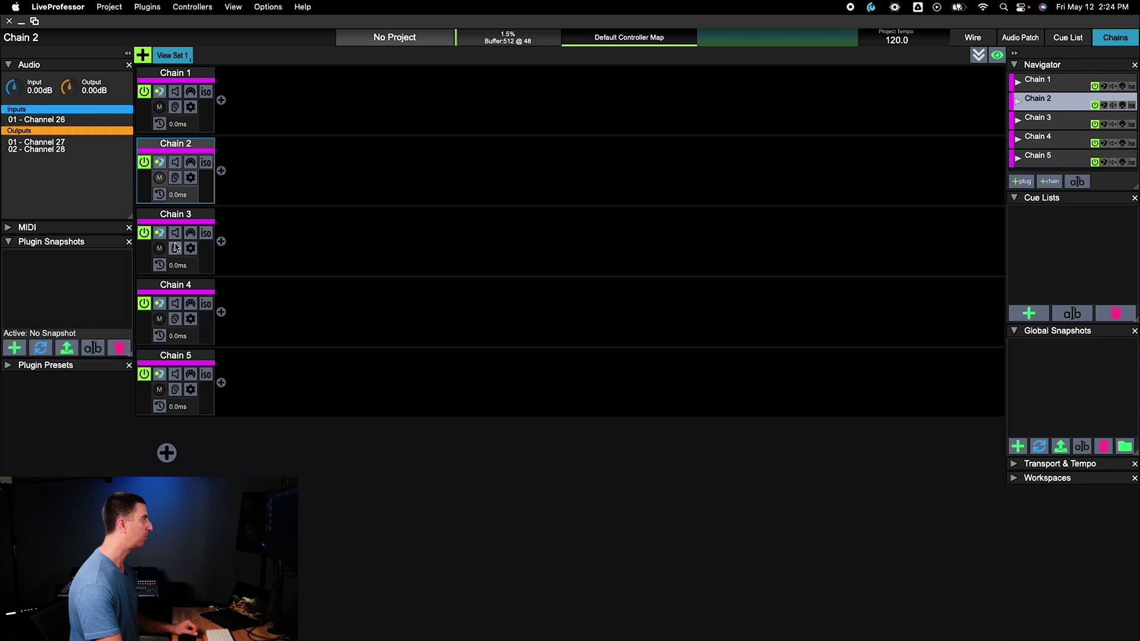
click(184, 218)
click(75, 153)
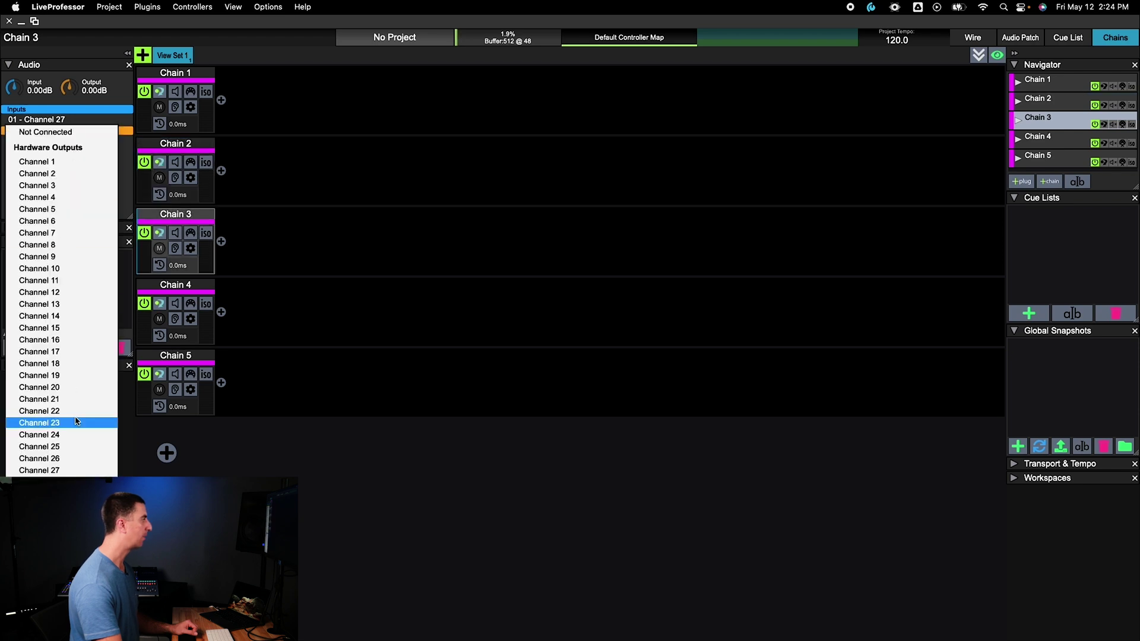
click(184, 288)
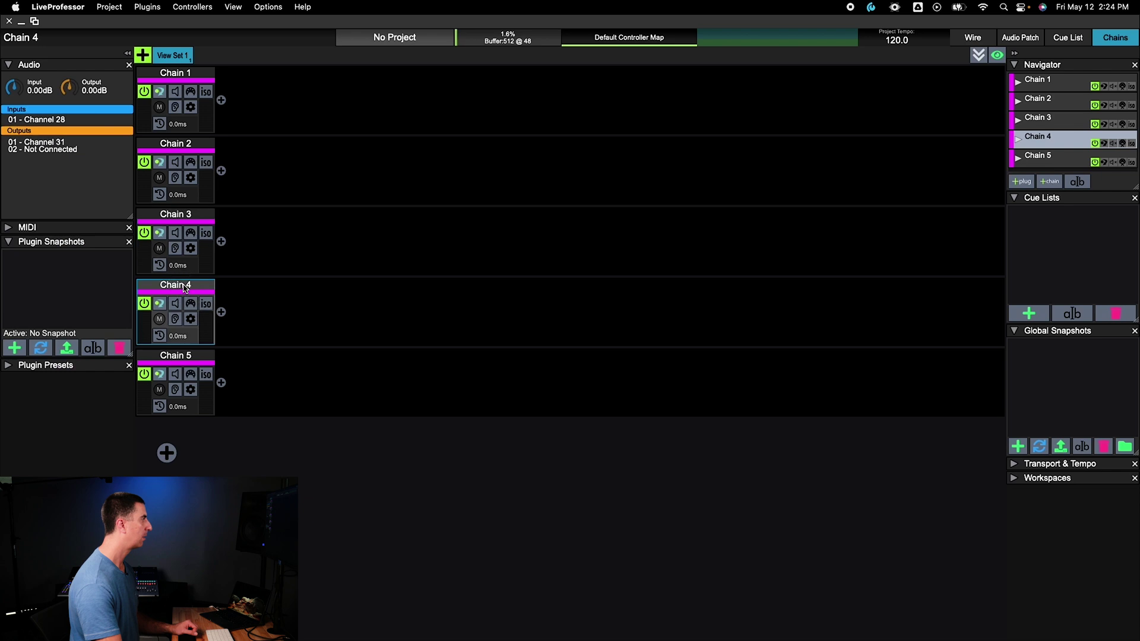
click(80, 149)
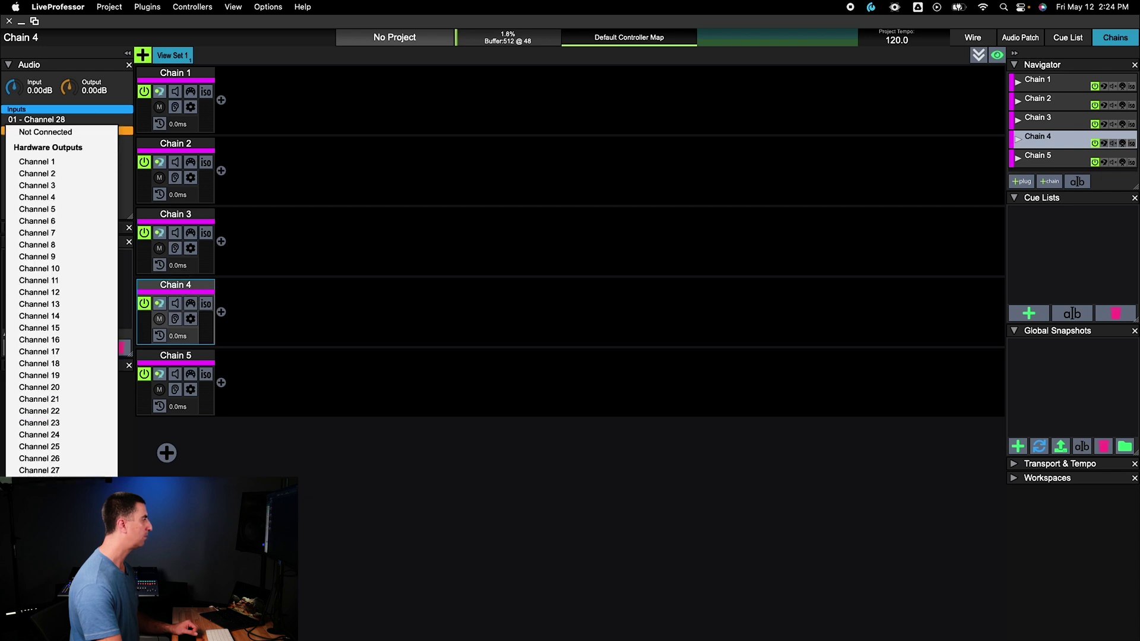
click(39, 530)
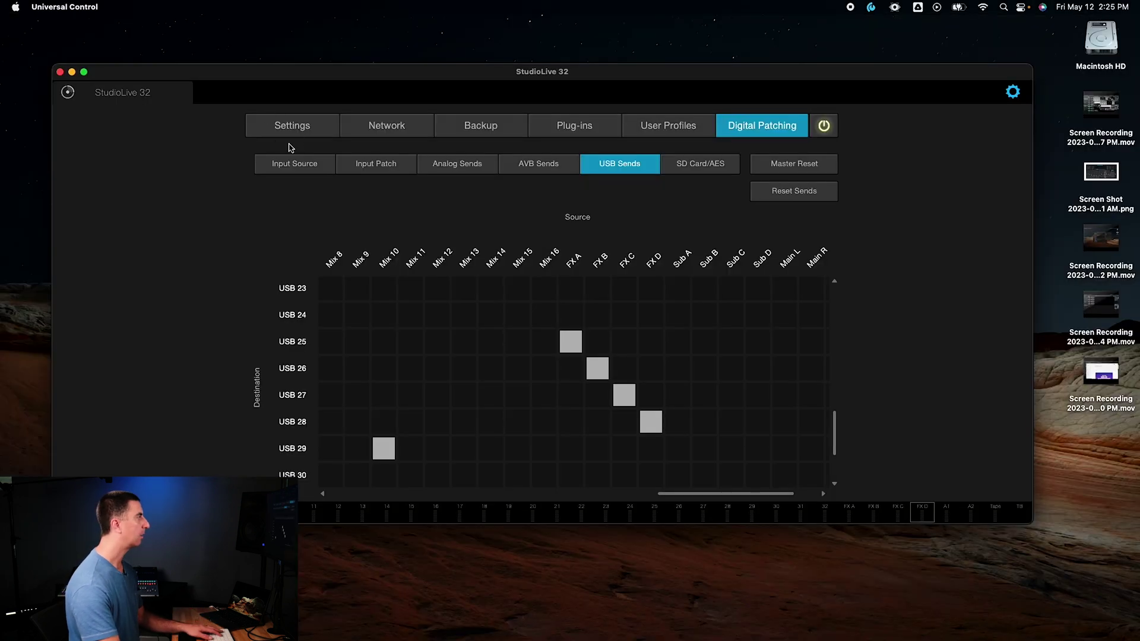
Step: Return to the mixer channel view and select the Vox Delay strip
click(291, 128)
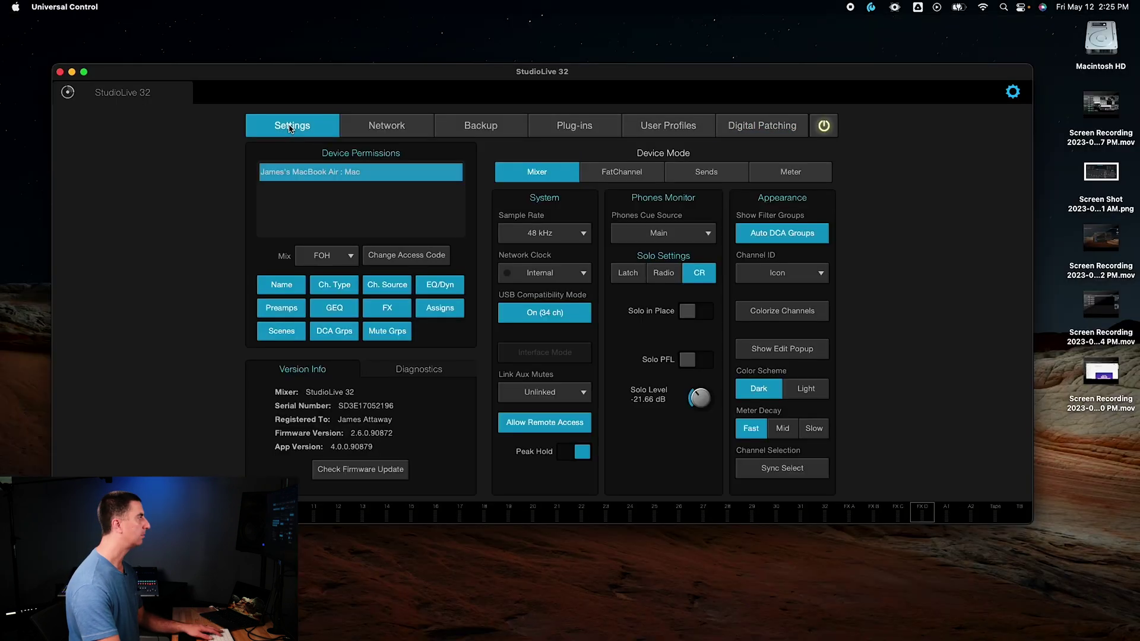
click(1012, 92)
drag(517, 525, 479, 487)
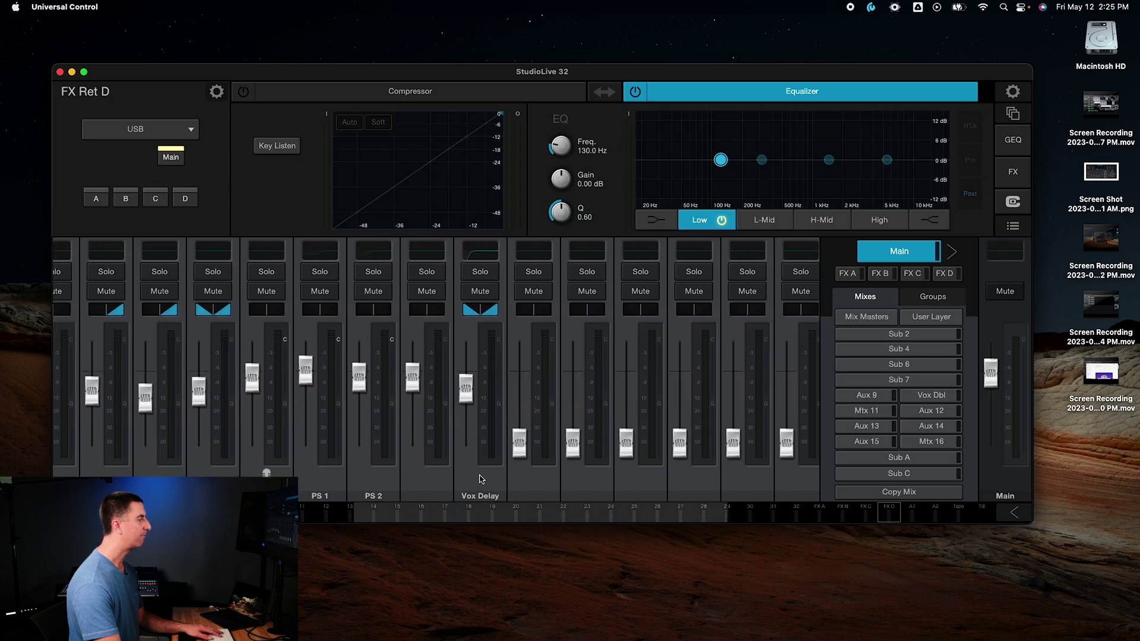
click(481, 475)
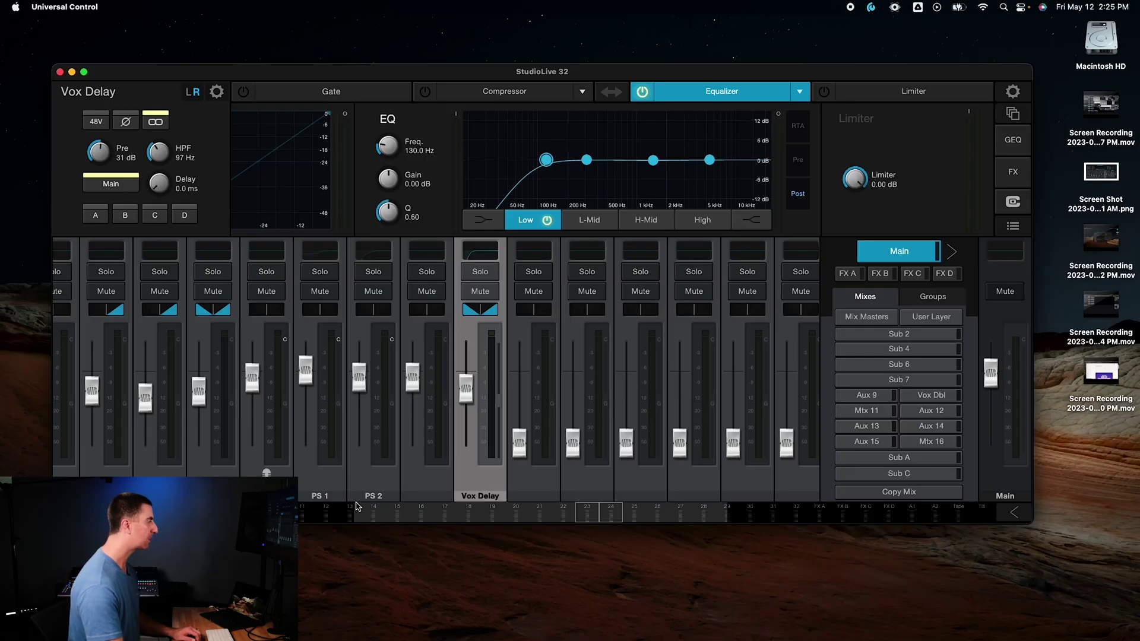
click(415, 478)
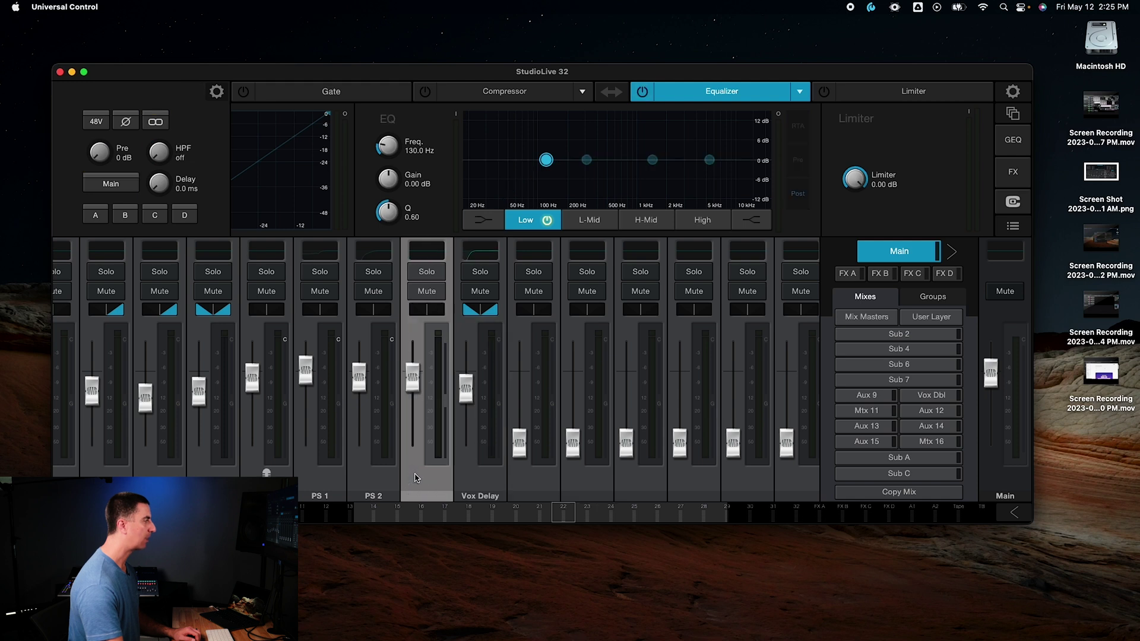
click(474, 485)
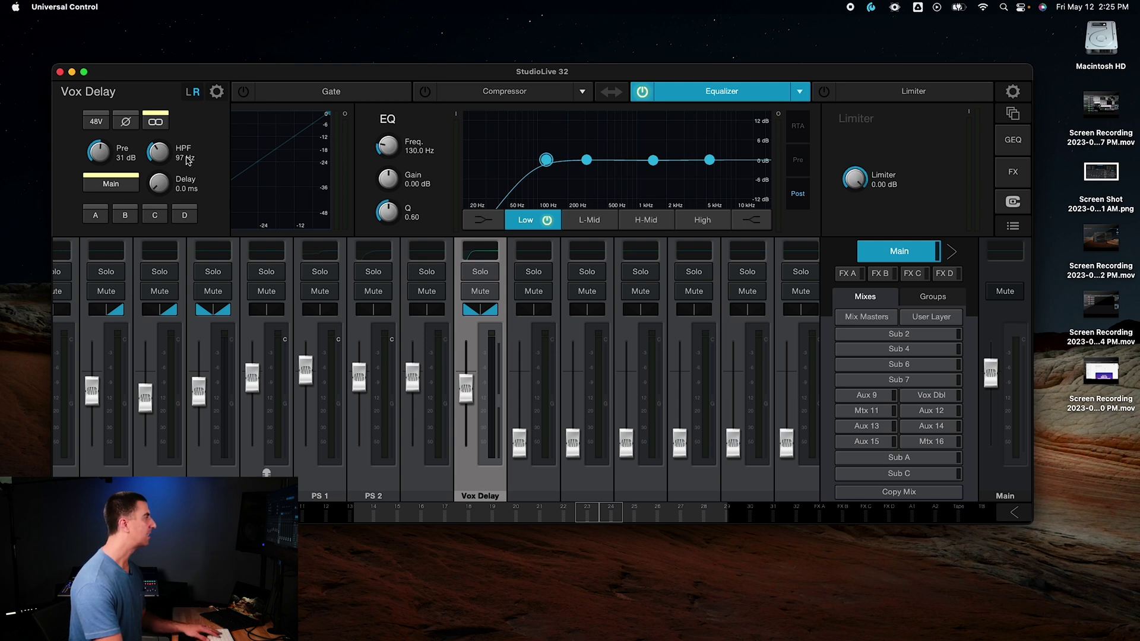
Step: Turn Vox Delay's high-pass filter off and its preamp gain down to 0 dB
drag(152, 144, 128, 222)
drag(103, 156, 82, 196)
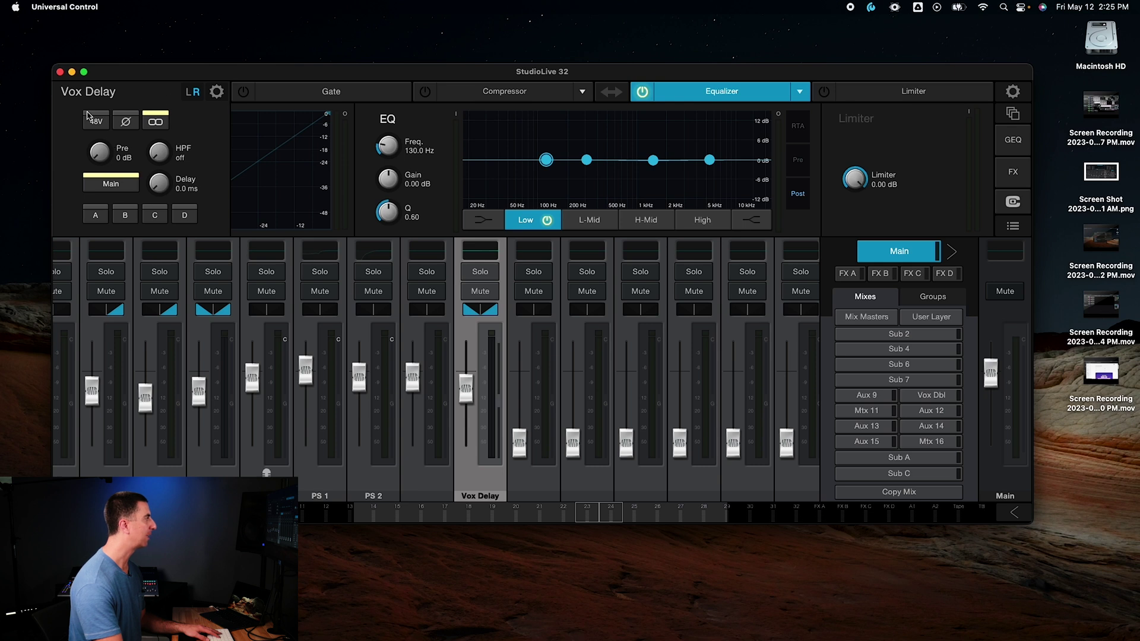
click(216, 93)
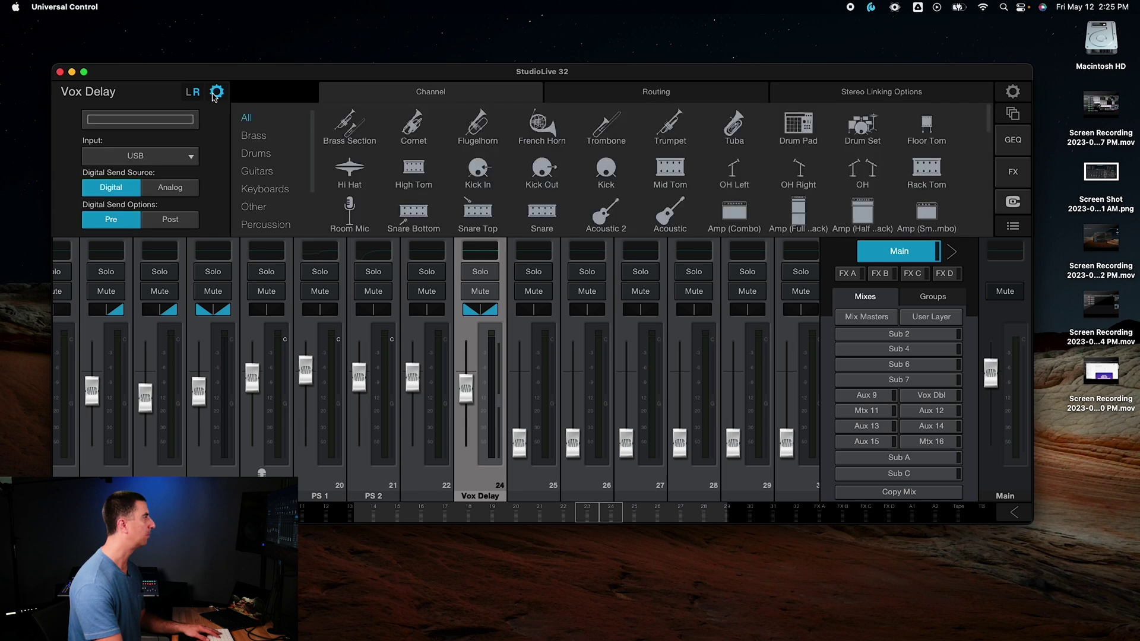
click(217, 93)
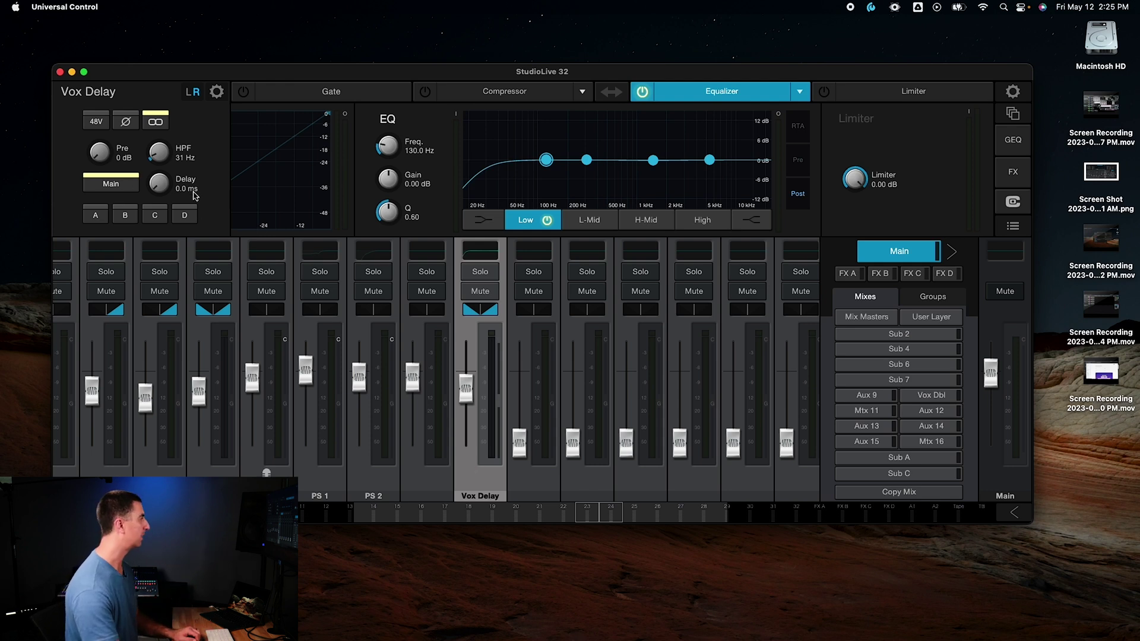
double_click(159, 152)
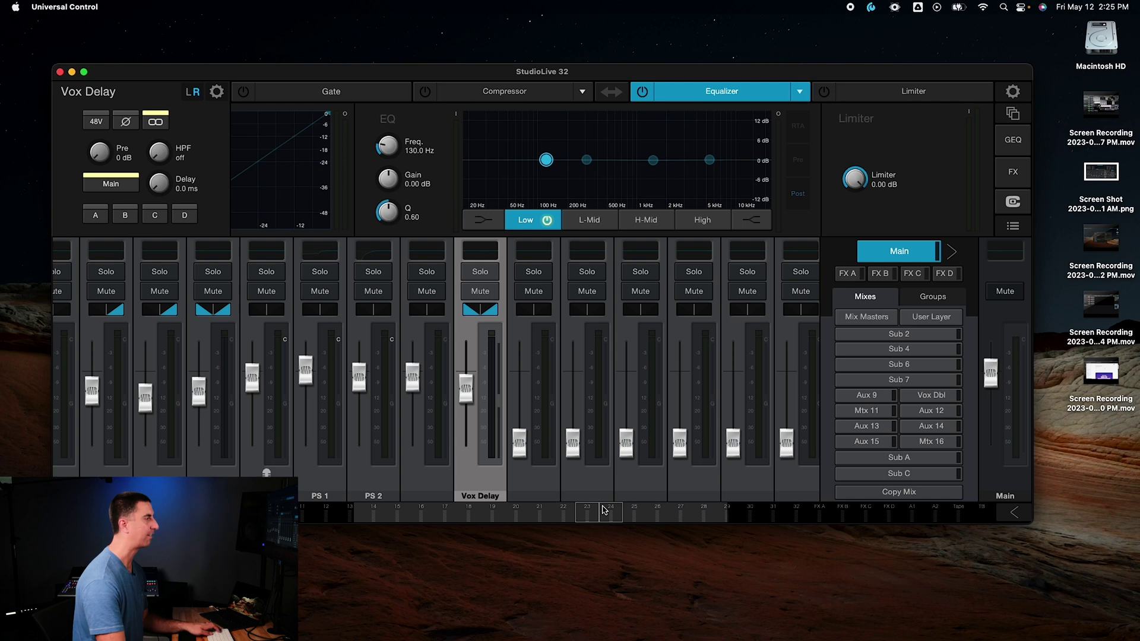
Step: Name the first two chains Drum Verb and Instrument Verb
click(171, 73)
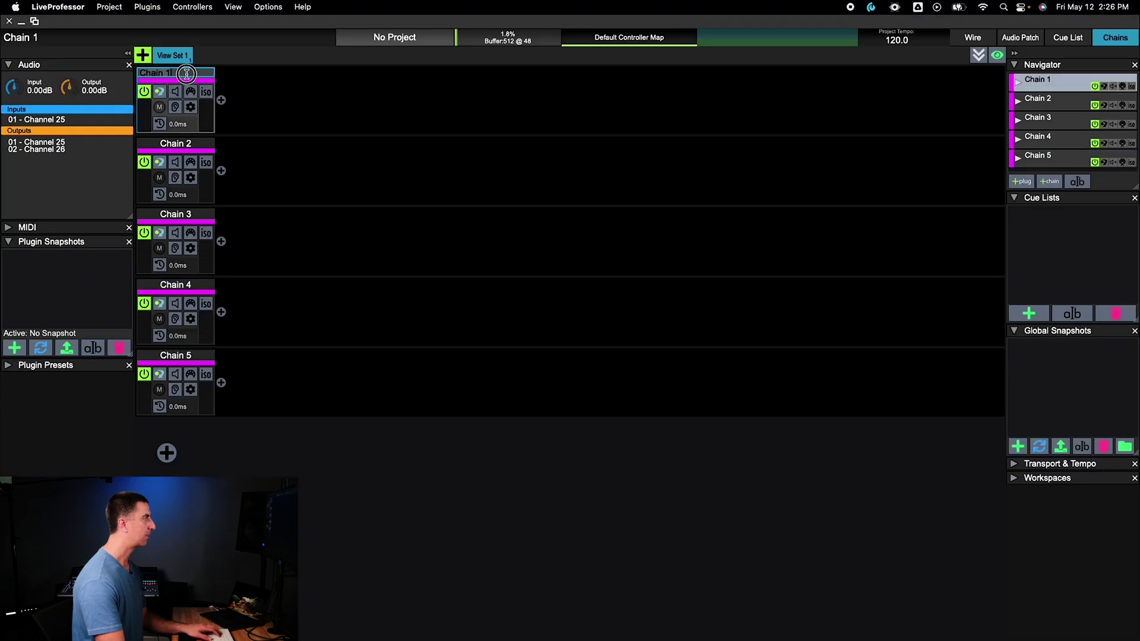
text(Drum Verb)
key(Return)
click(176, 146)
click(177, 146)
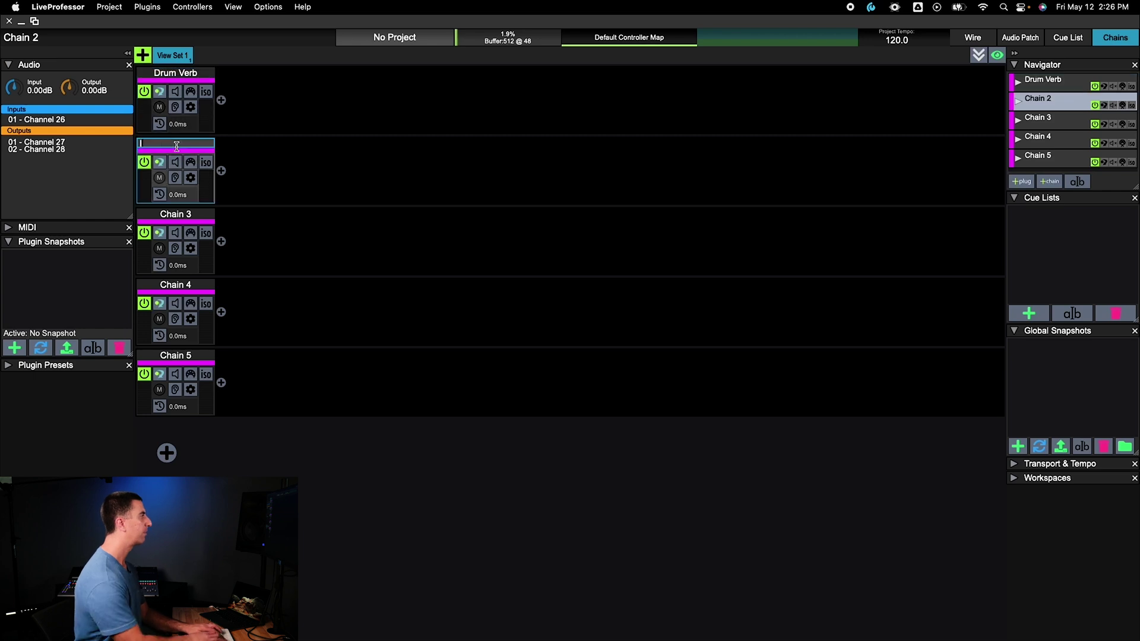
text(Instrument Verb)
key(Return)
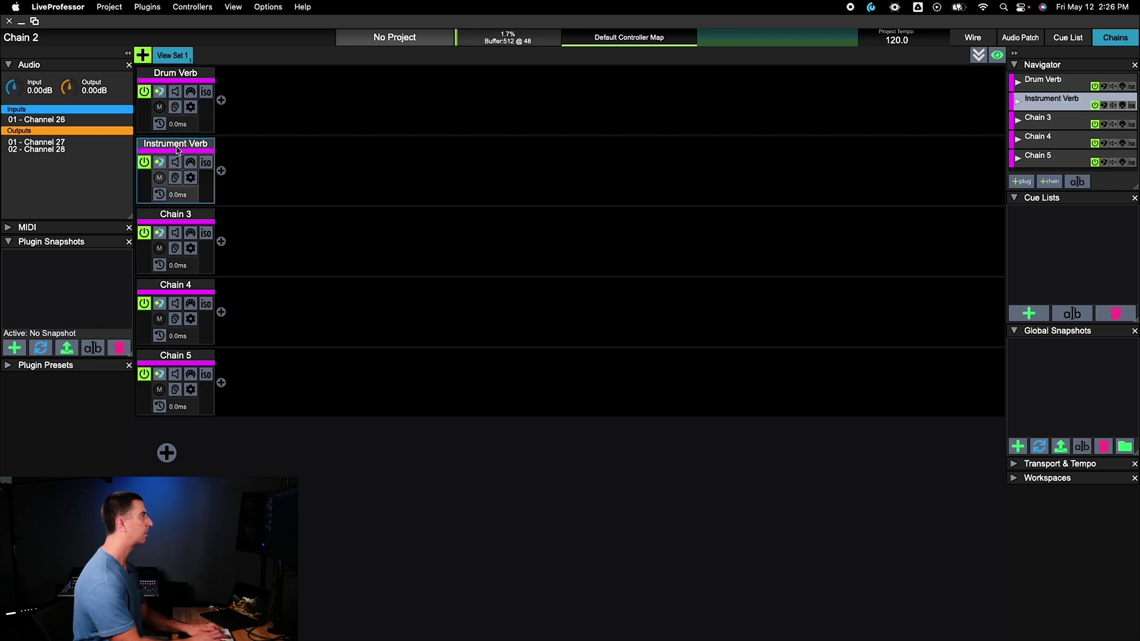
Step: Name chains three and four Vocal Verb and Vocal Delay, and begin renaming chain five
double_click(164, 214)
text(Vocal Verb)
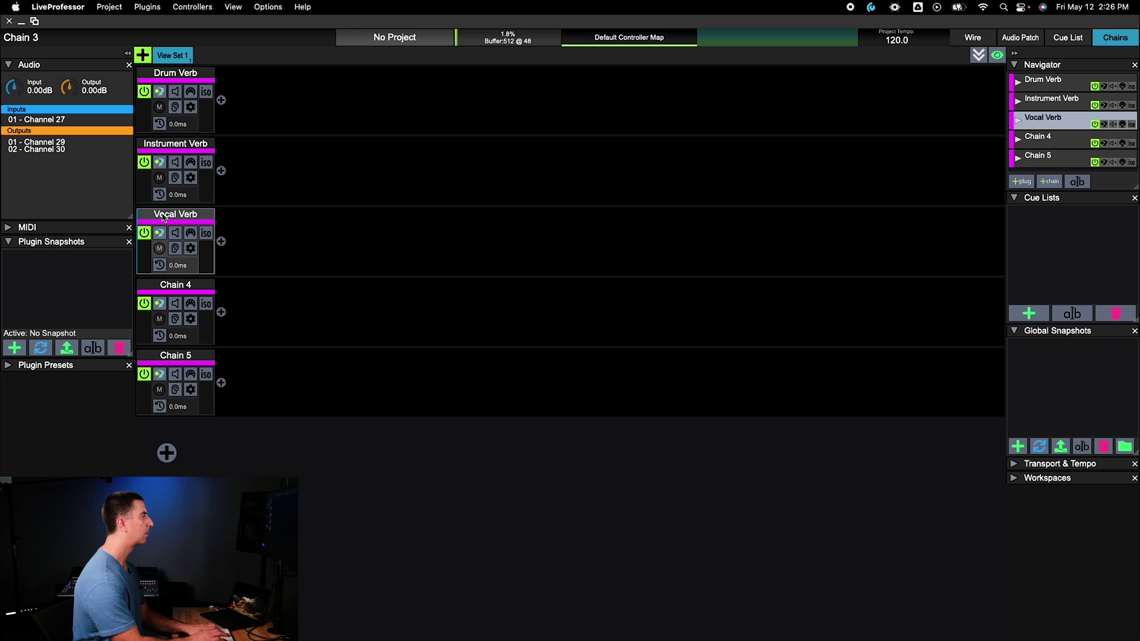
key(Return)
double_click(172, 285)
text(V)
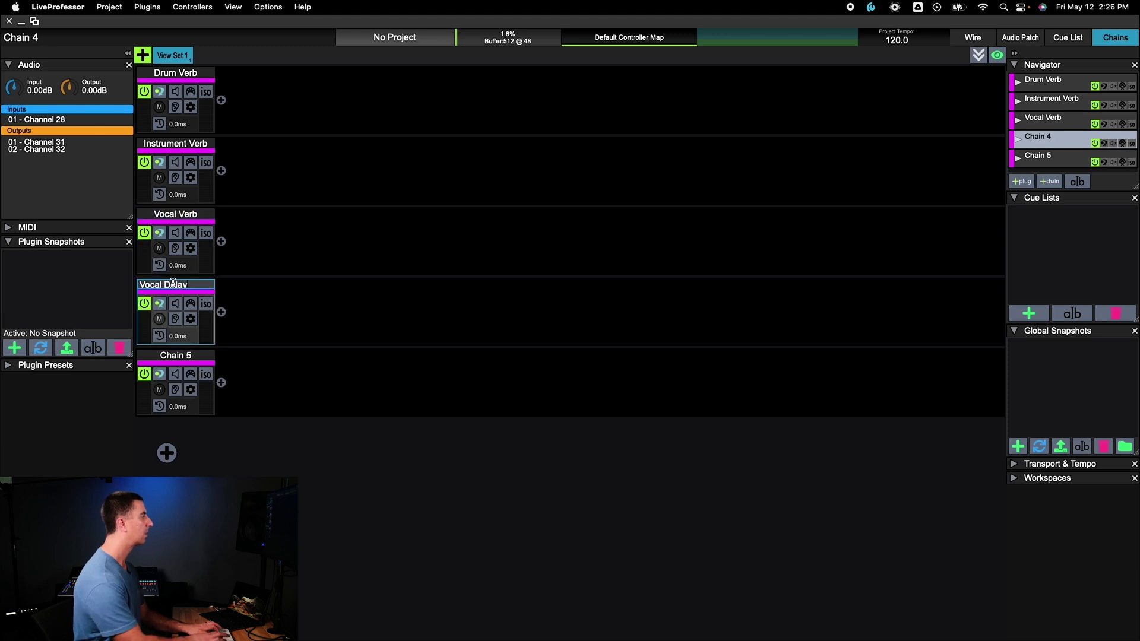
text(ocal Delay)
key(Return)
double_click(169, 356)
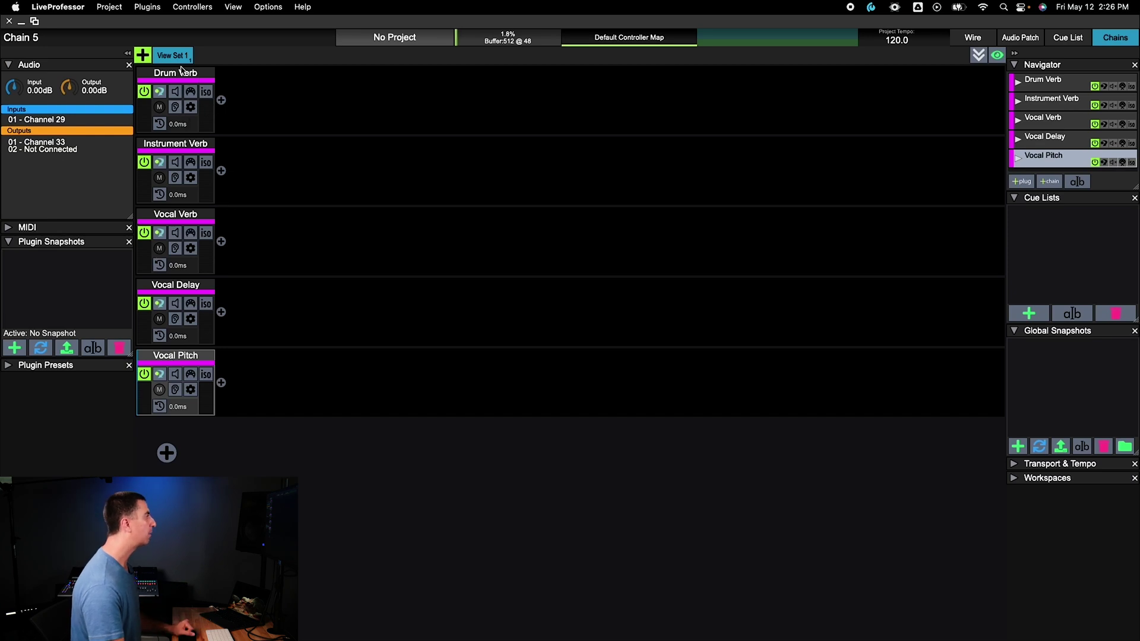
Step: Check each chain's routing and send Vocal Delay's outputs to Channels 23 and 24
click(181, 71)
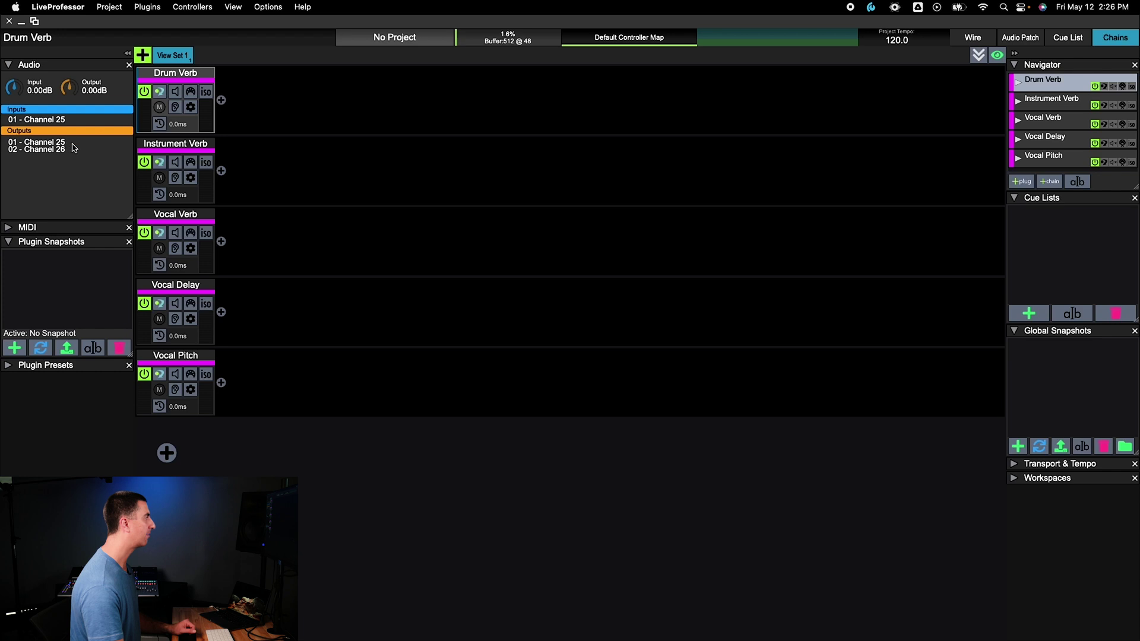
click(166, 146)
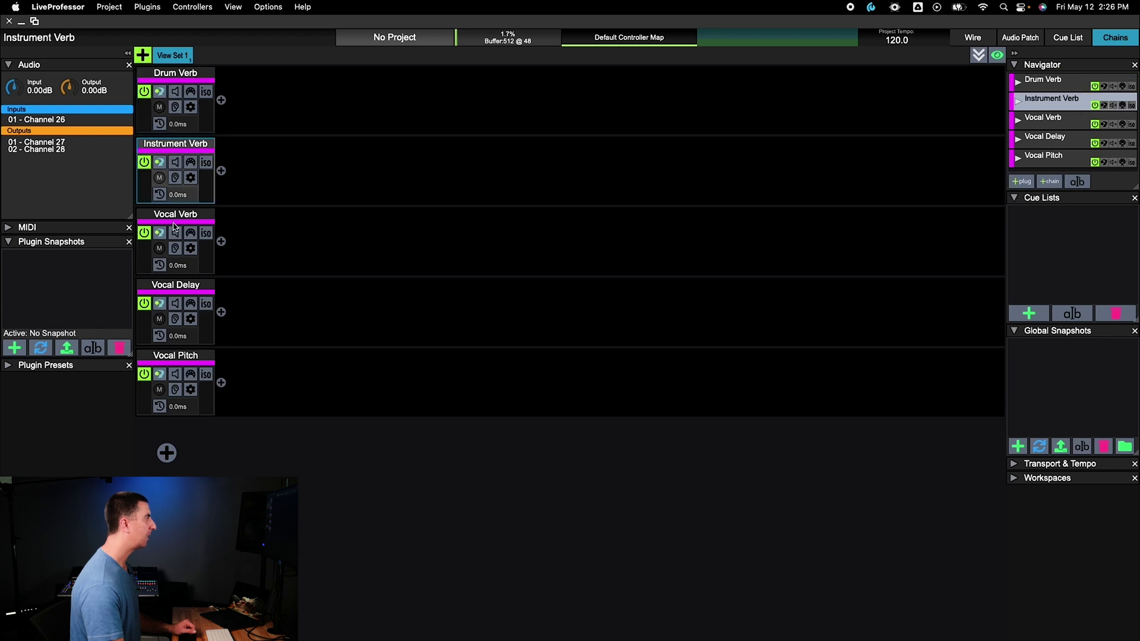
click(176, 218)
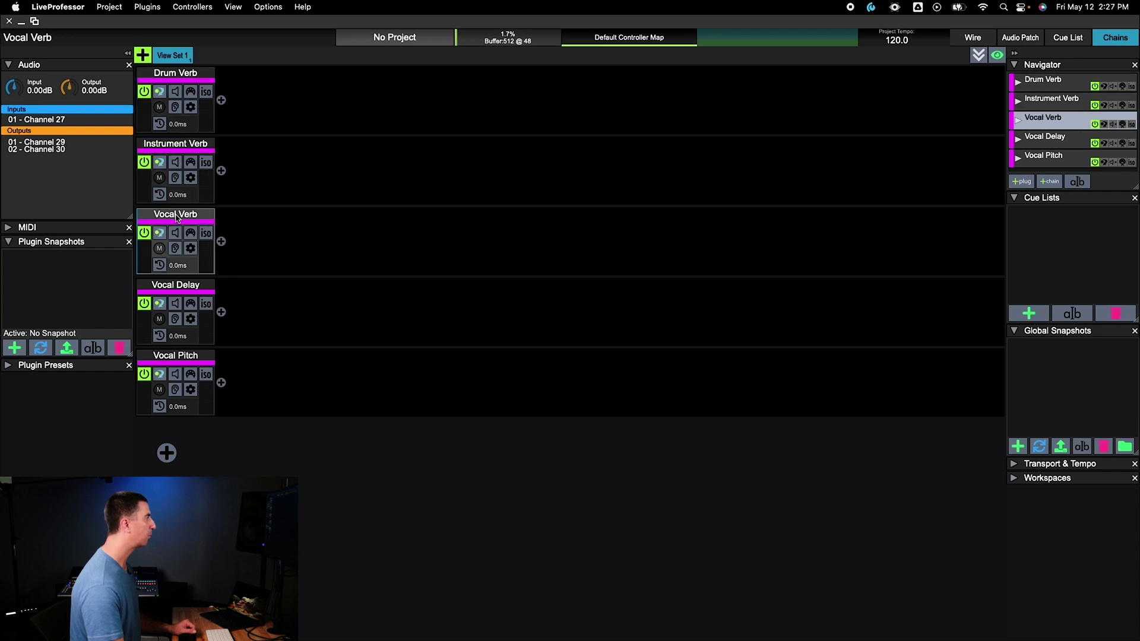
click(166, 285)
click(42, 141)
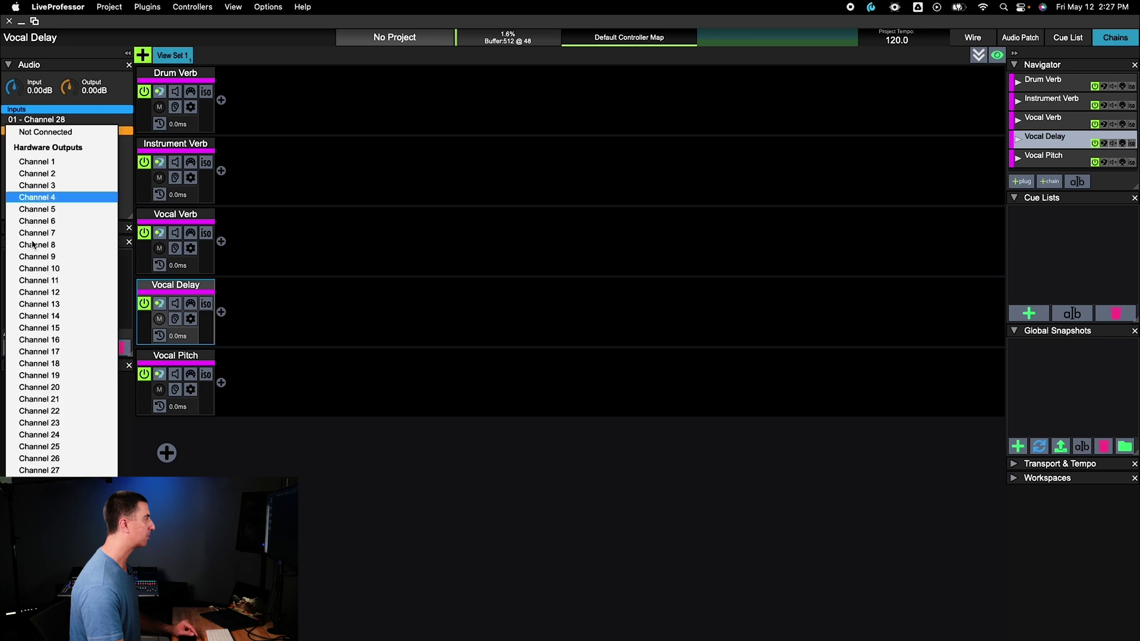
click(62, 423)
click(62, 151)
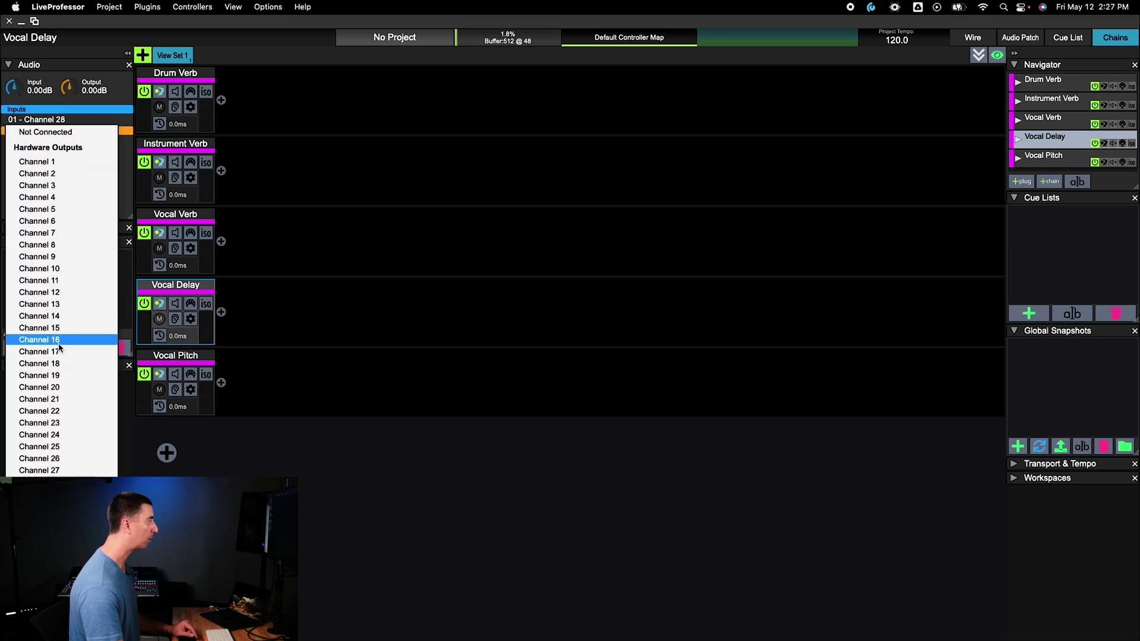
click(69, 442)
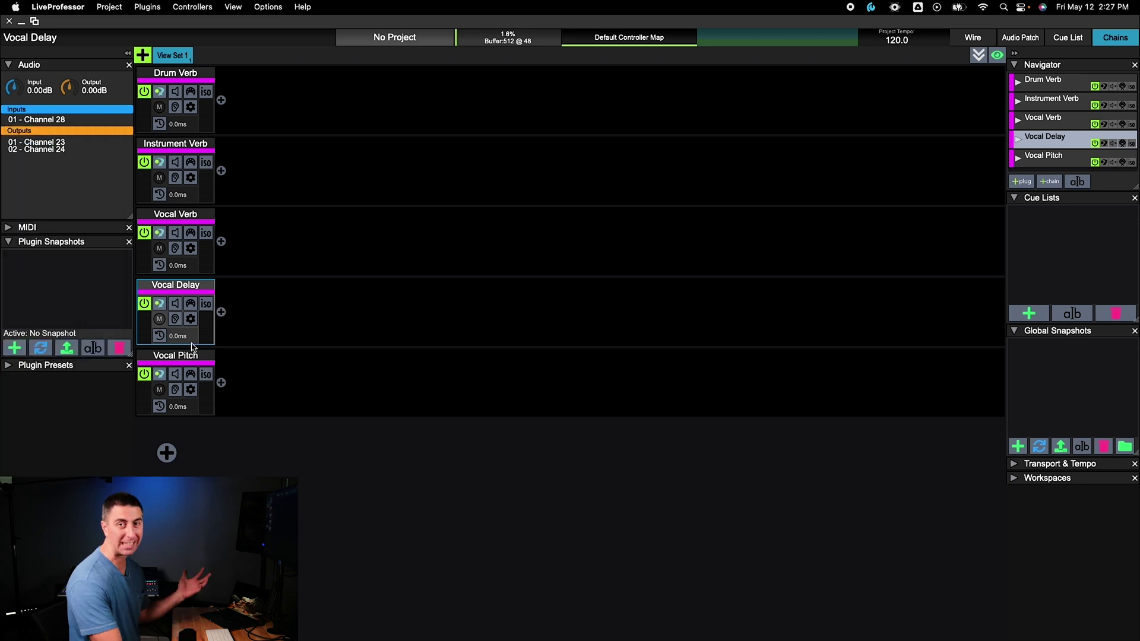
Step: Set Vocal Pitch's second output to Channel 34
click(182, 358)
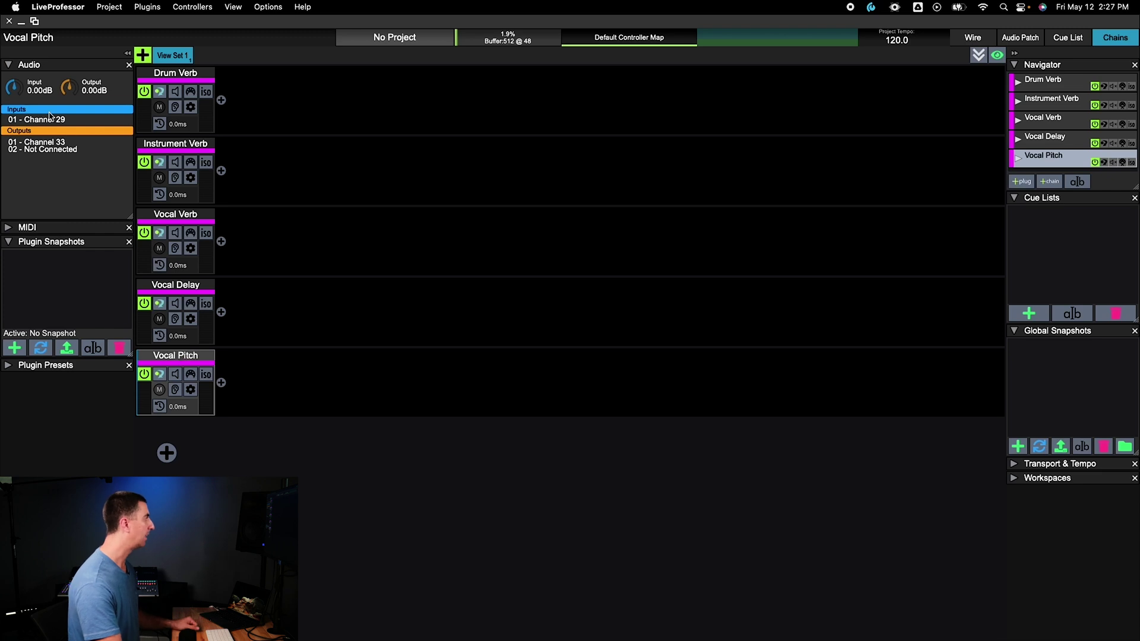
click(50, 144)
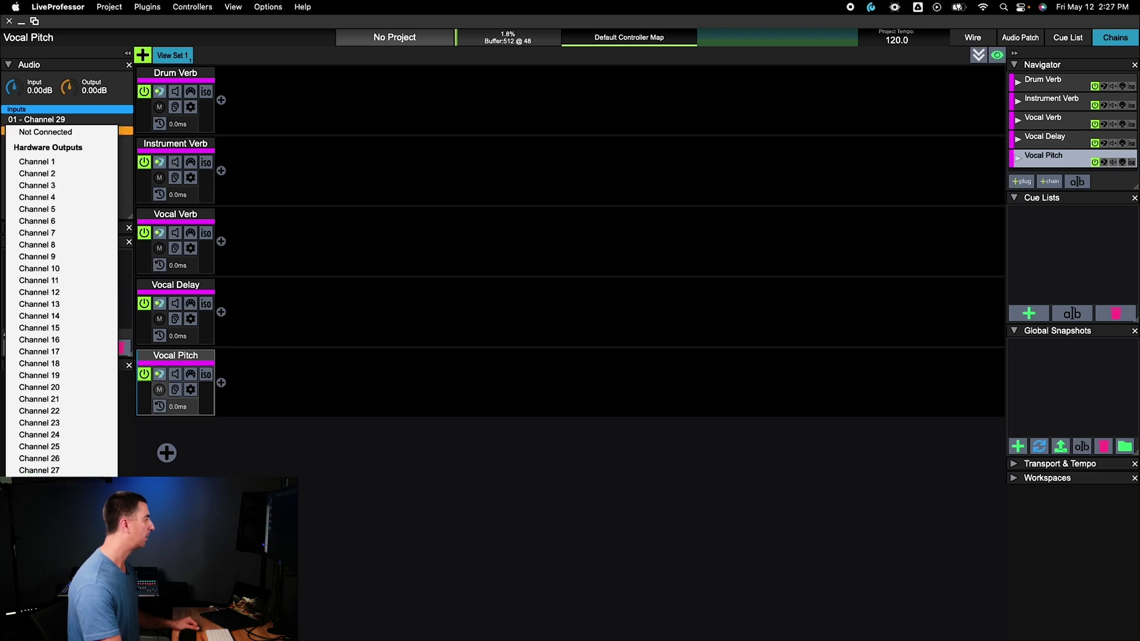
click(68, 122)
click(36, 119)
click(178, 408)
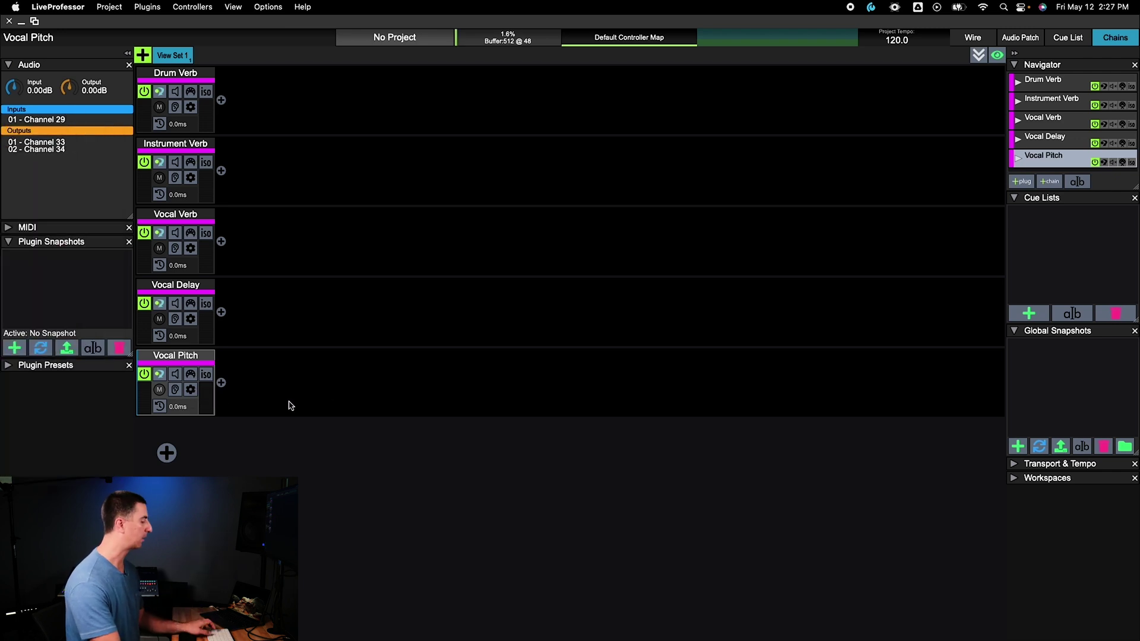
key(super+Tab)
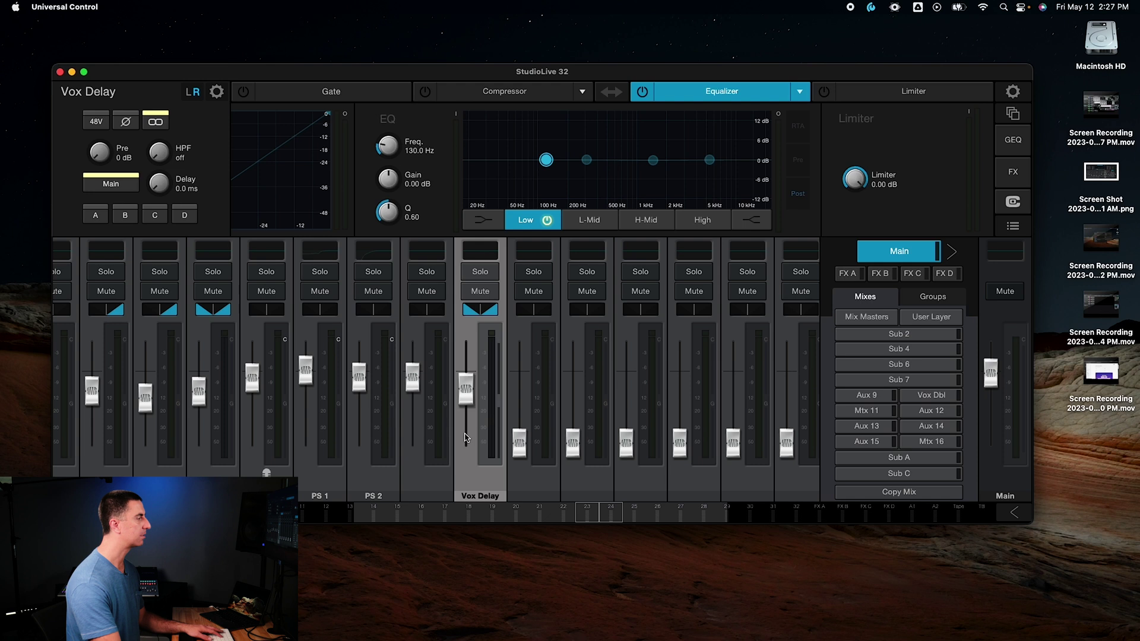
Step: Rename FX Ret A–D to Drum Verb, Inst Verb, Vocal Verb and Vocal Pitch
scroll(466, 416, right, 10)
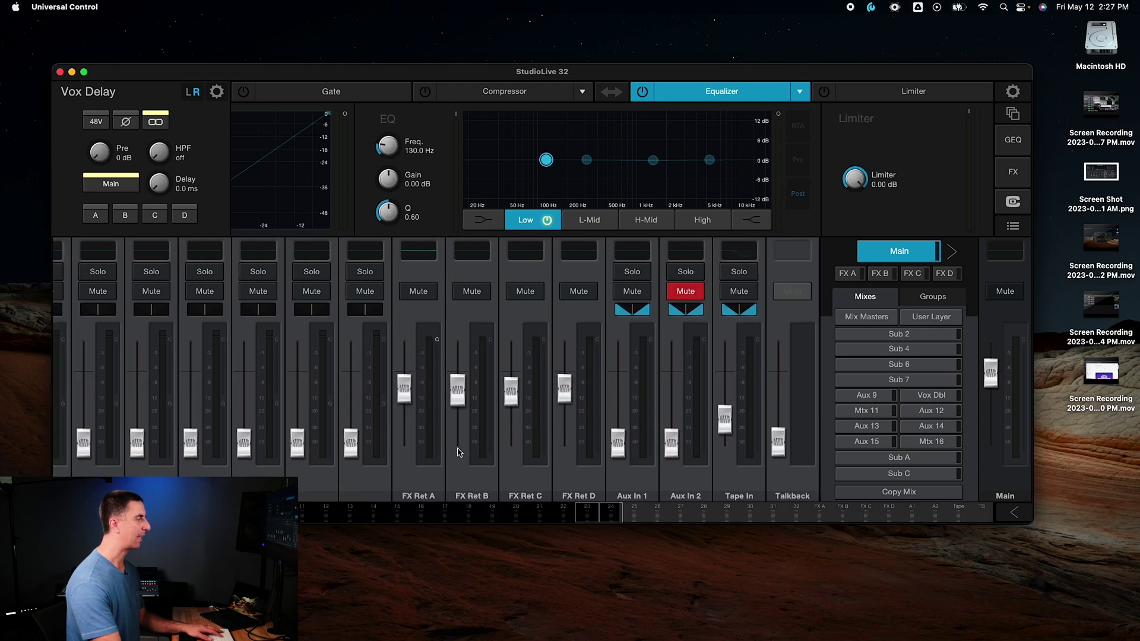
click(417, 495)
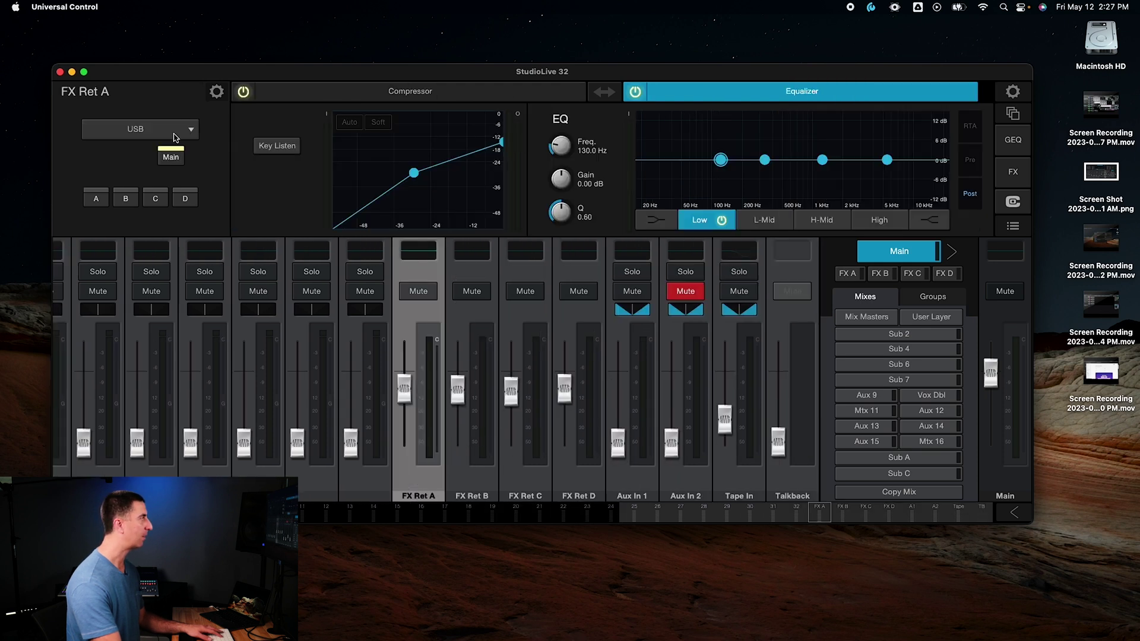
double_click(122, 90)
text(Drum Verb)
key(Tab)
text(Omstr)
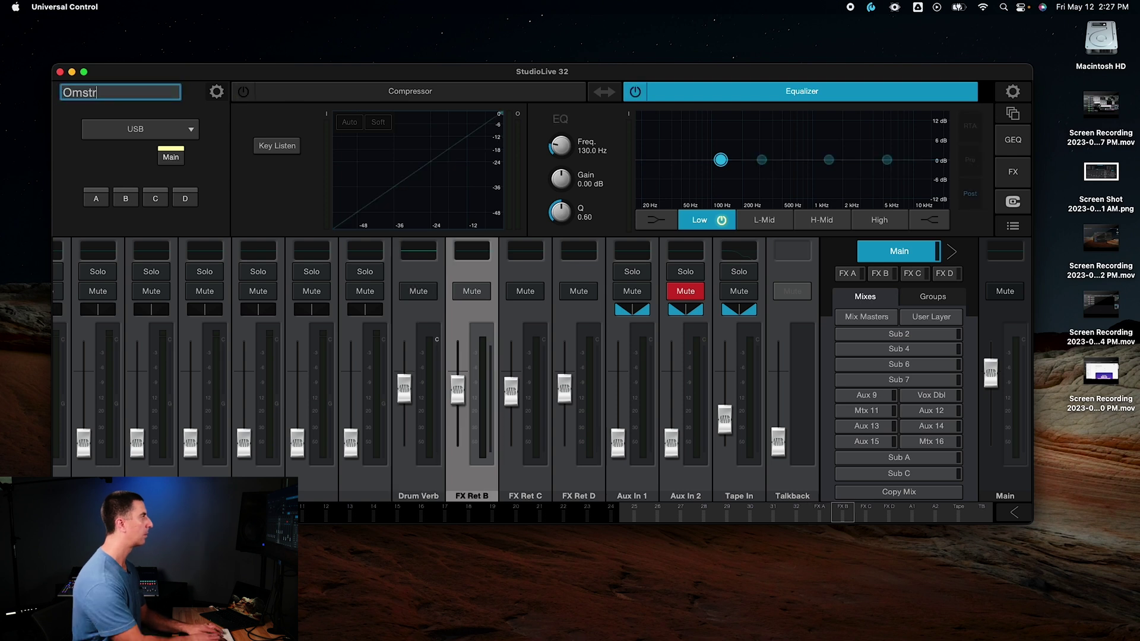
text(rb)
key(Tab)
text(Vocal Verb)
key(Tab)
text(Vocal Pitch)
key(Return)
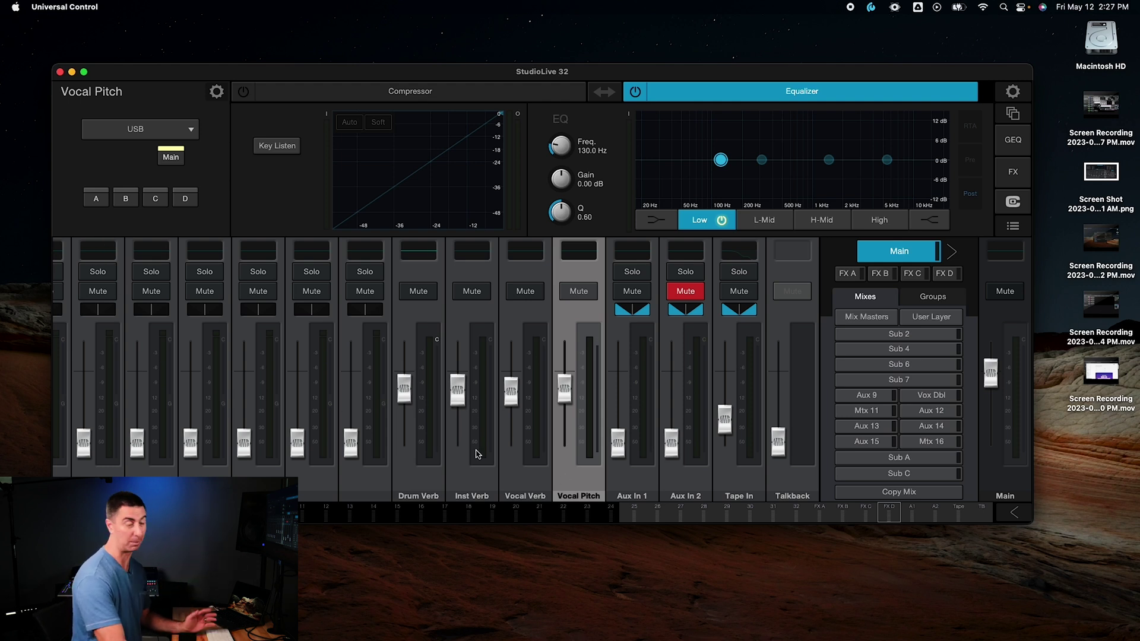
key(super+Tab)
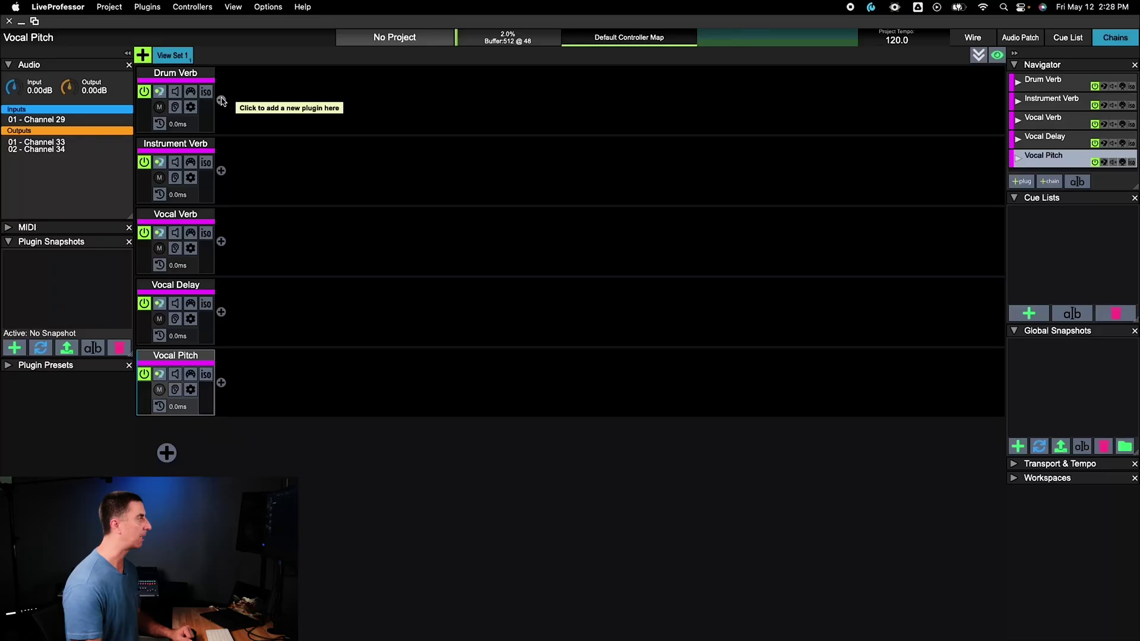
Step: Insert REQ 4 (m) at the start of the Drum Verb chain
click(221, 101)
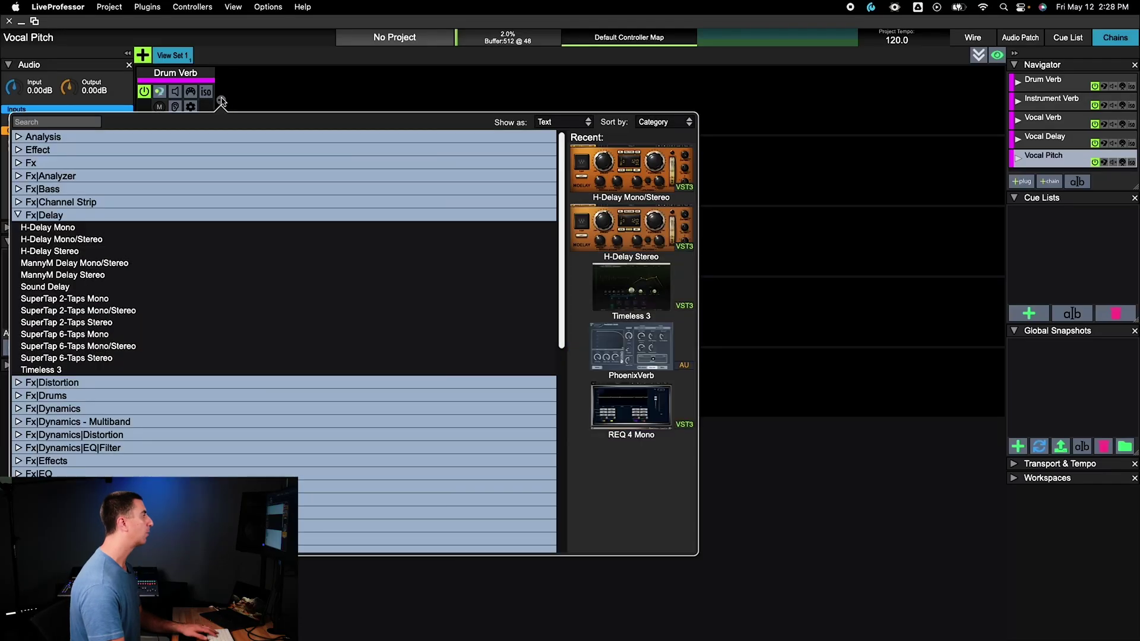
click(62, 122)
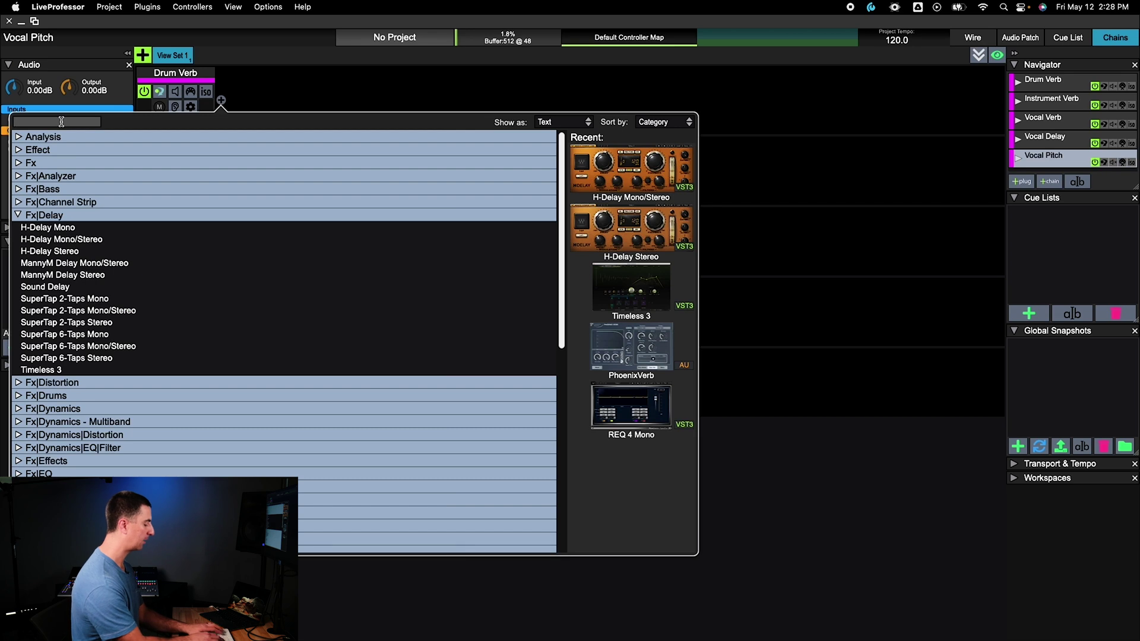
text(REQ)
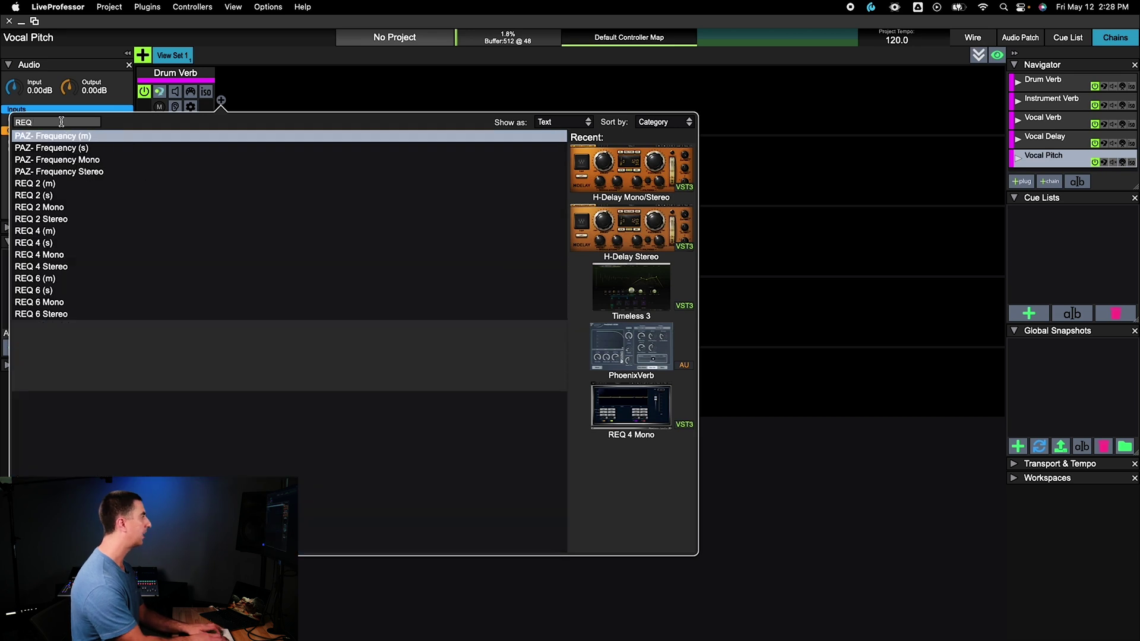
click(65, 235)
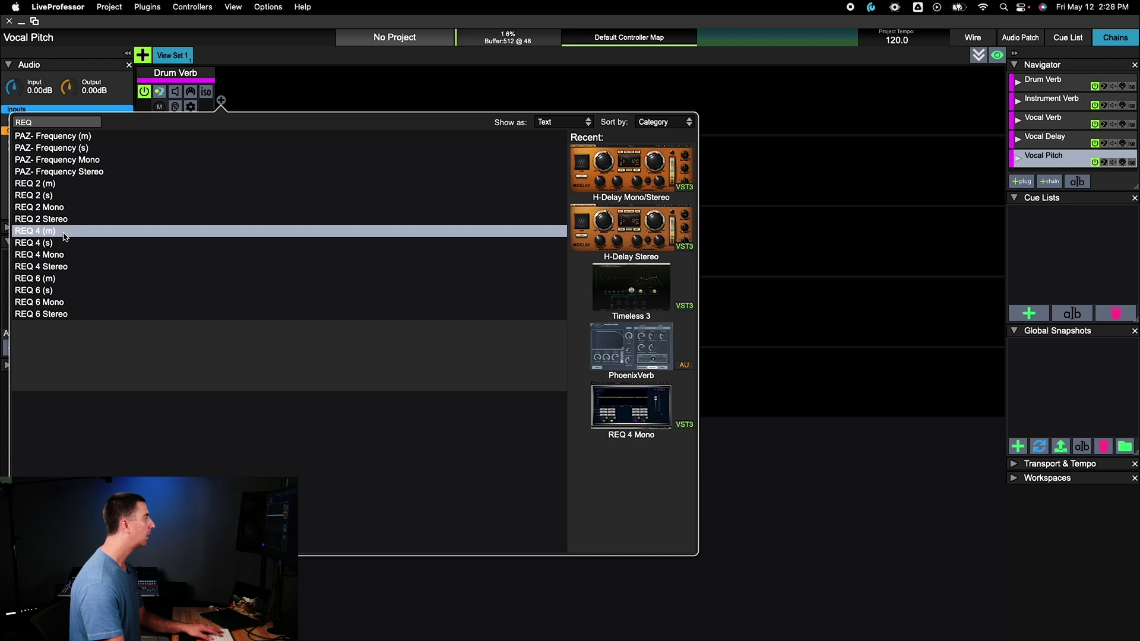
double_click(66, 233)
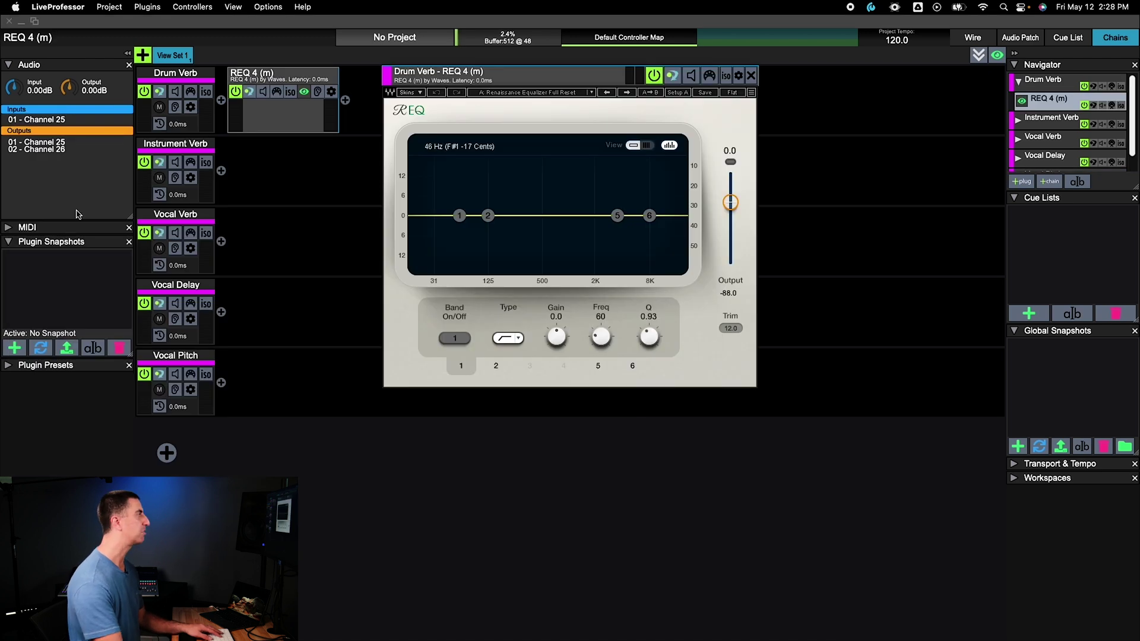
Step: Set REQ band 1 high-pass near 332 Hz and band 6 low-pass near 3 kHz
double_click(460, 216)
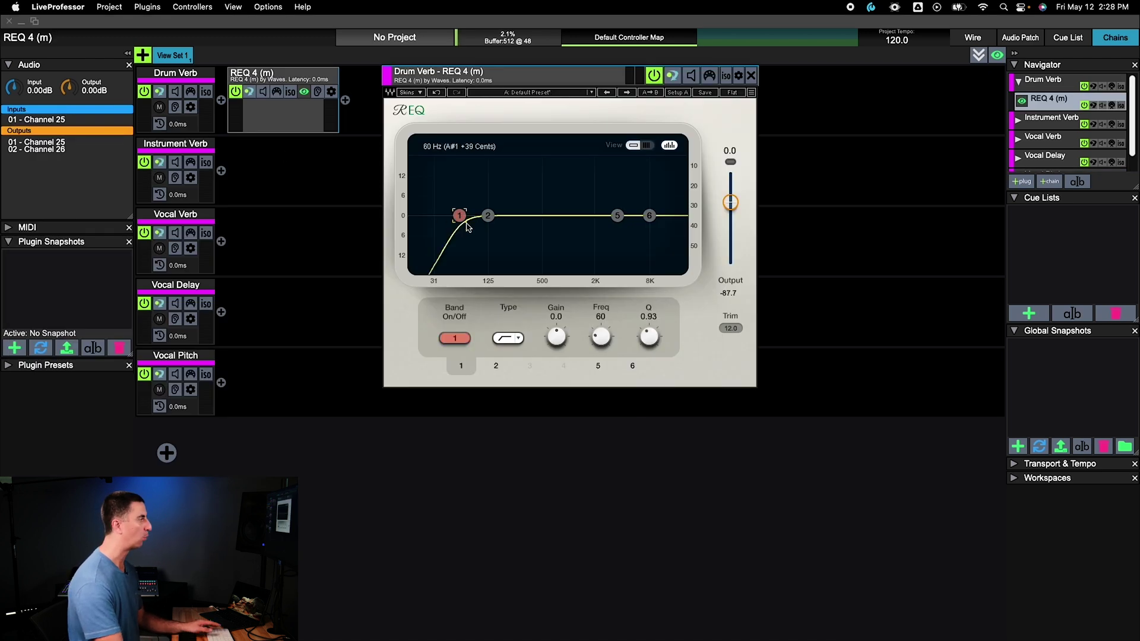
click(648, 217)
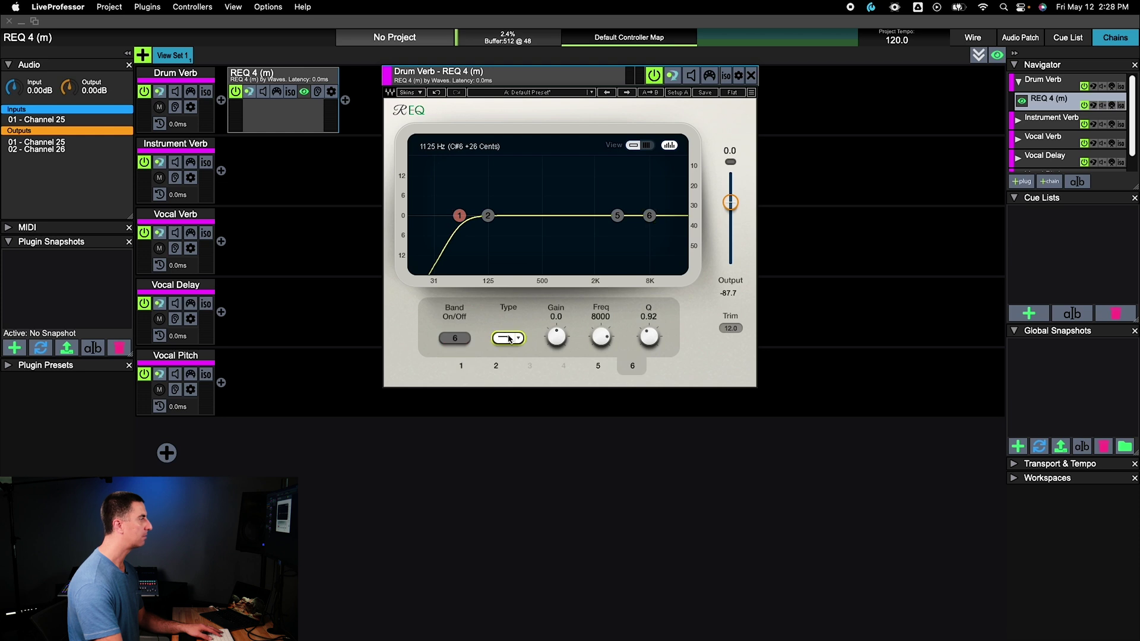
click(510, 339)
click(570, 379)
click(455, 339)
drag(649, 216, 634, 215)
drag(459, 215, 550, 216)
drag(634, 216, 544, 217)
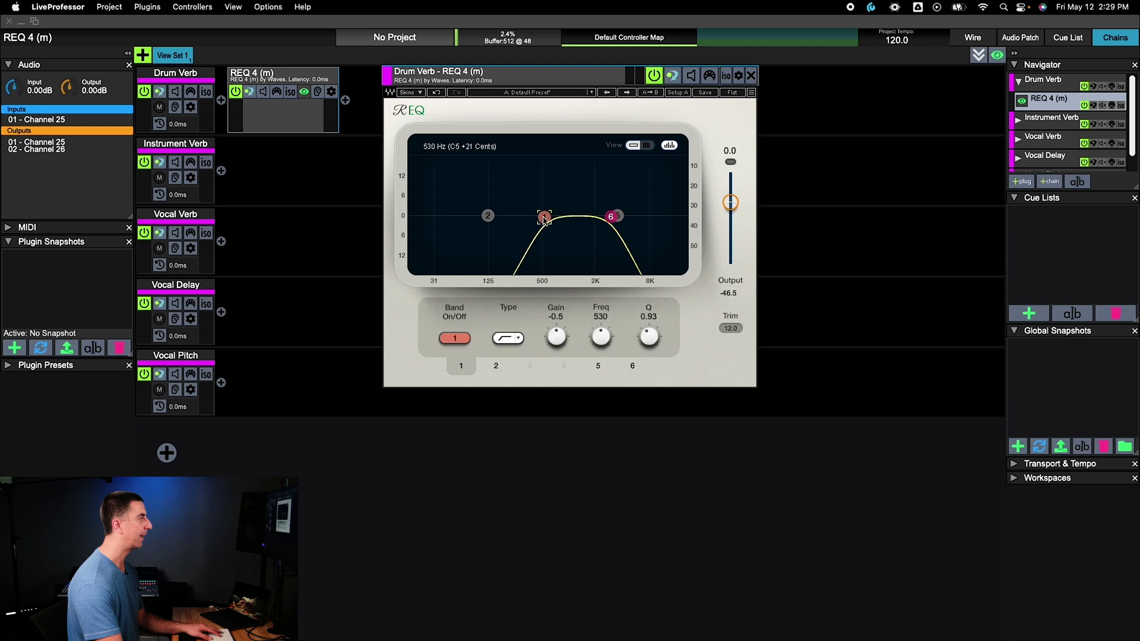
click(610, 217)
Step: Duplicate the REQ into Instrument Verb and pull the copy's band 1 near 360 Hz
right_click(294, 114)
click(324, 148)
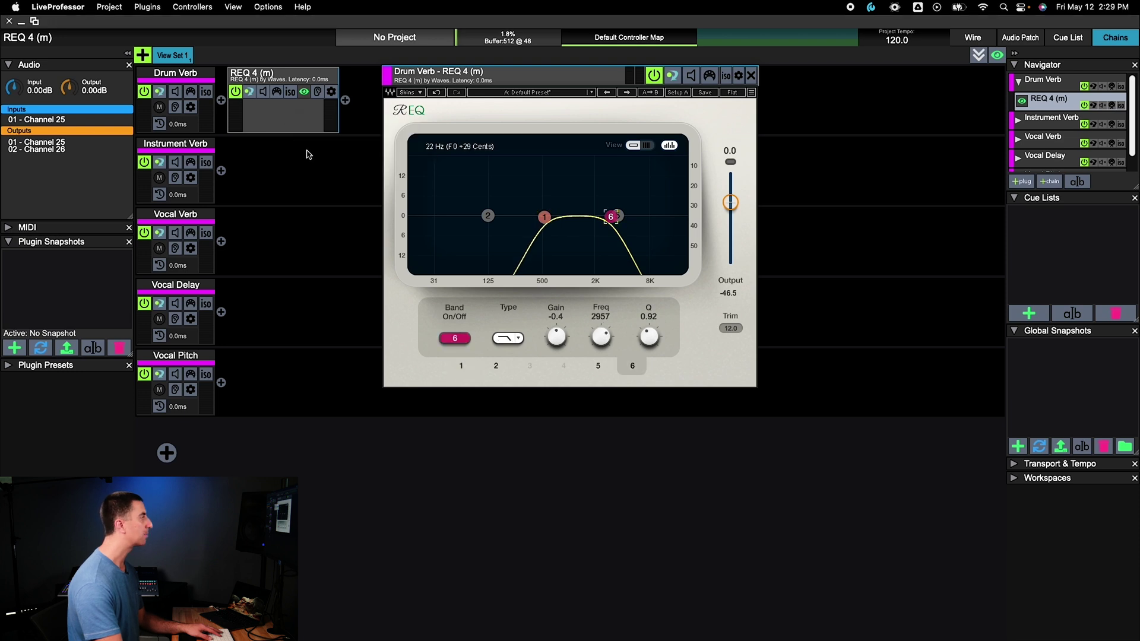
drag(364, 119, 366, 151)
drag(545, 217, 529, 216)
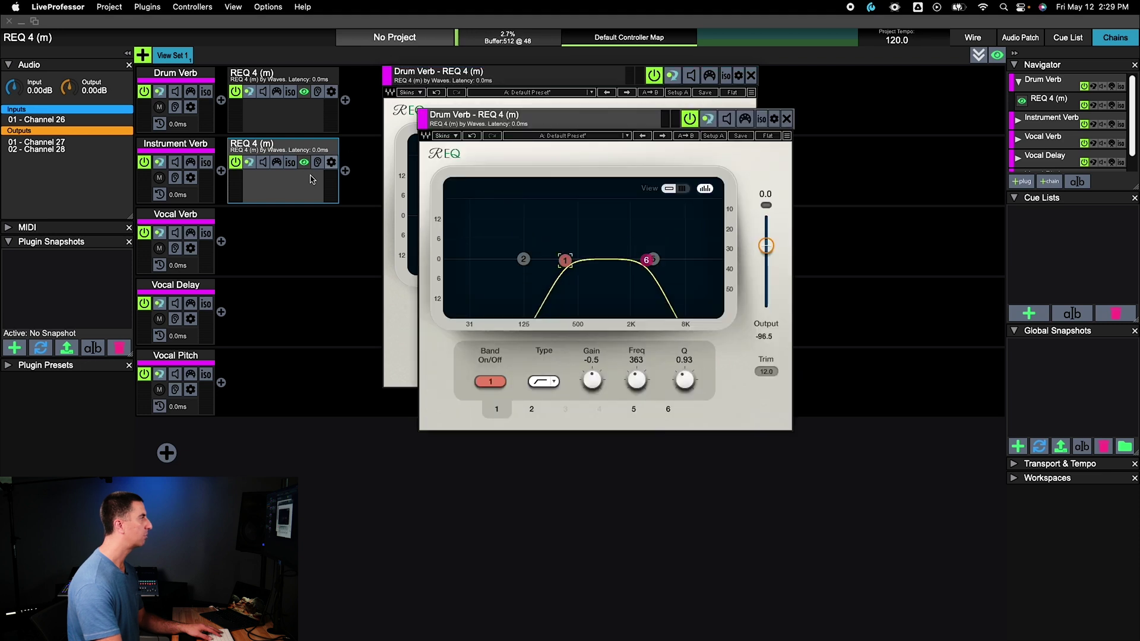
Step: Close the Drum Verb EQ editor and nudge the Instrument Verb REQ's band 1 to about 333 Hz
click(304, 92)
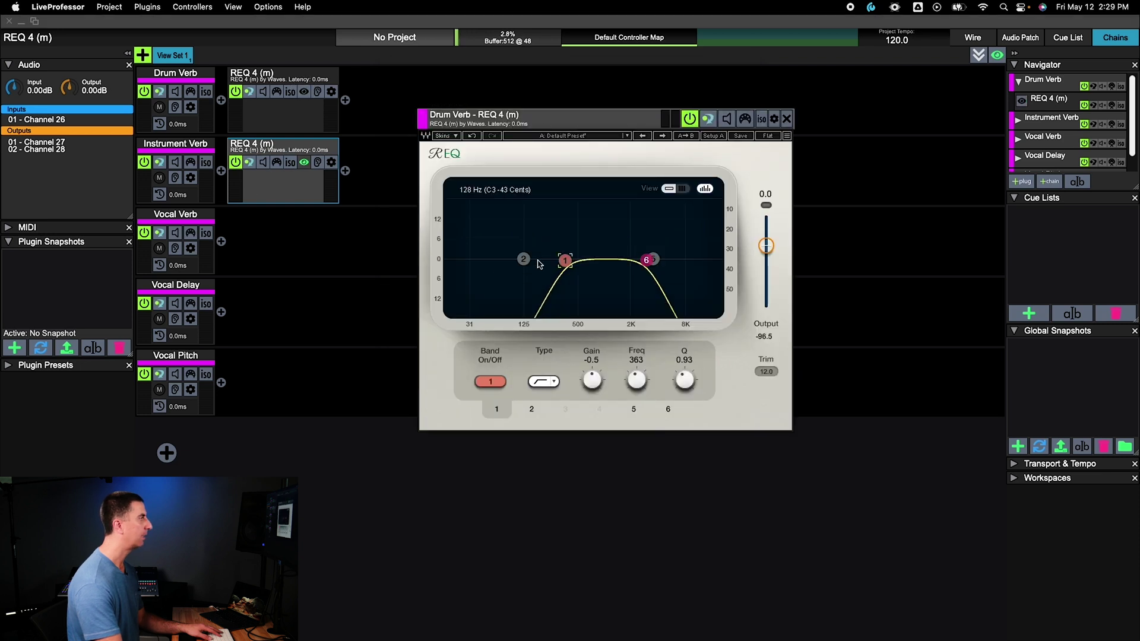
drag(565, 259, 562, 261)
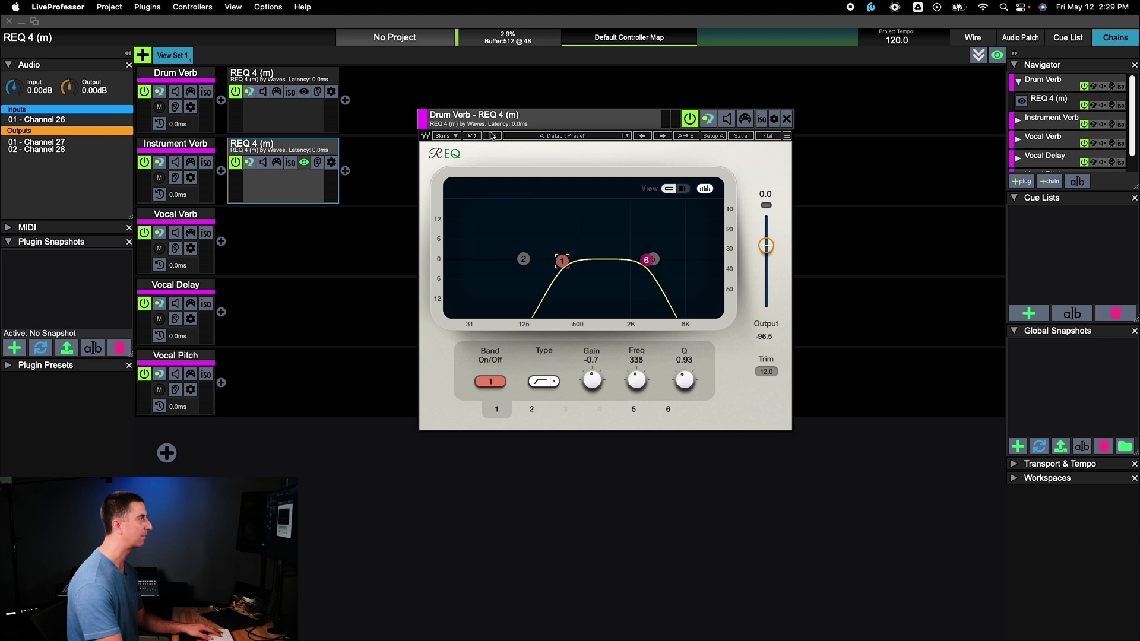
drag(563, 261, 561, 261)
Step: Duplicate the REQ 4 into Vocal Verb, with a 238 Hz high-pass and a cut near 2.5 kHz
right_click(334, 191)
click(324, 215)
double_click(364, 204)
drag(372, 209, 285, 240)
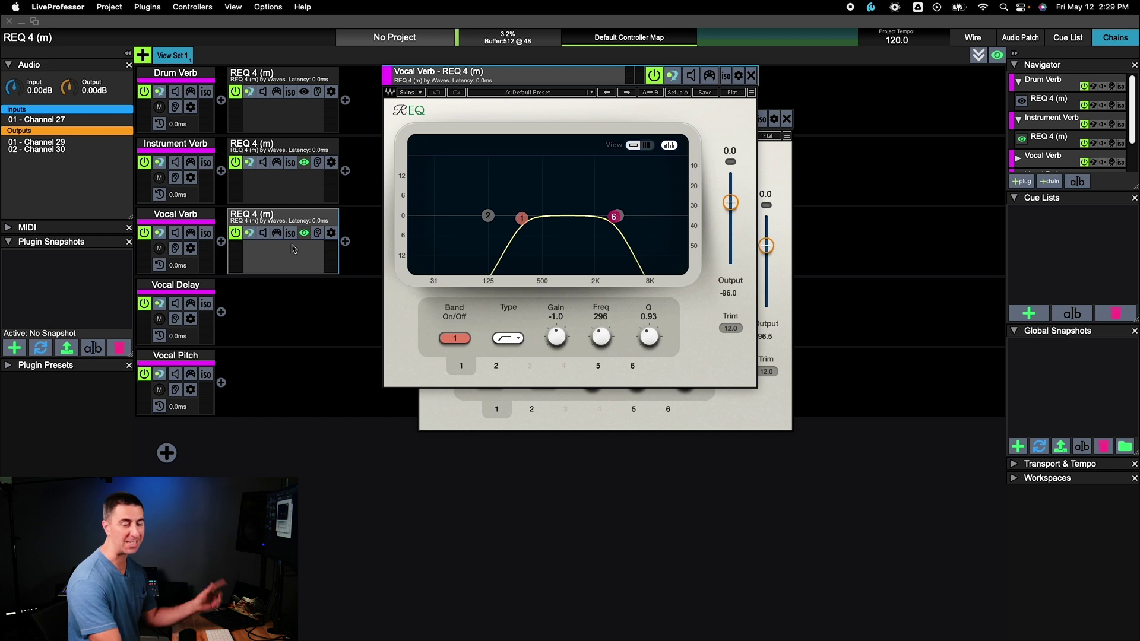
click(303, 234)
click(303, 233)
drag(522, 219, 514, 219)
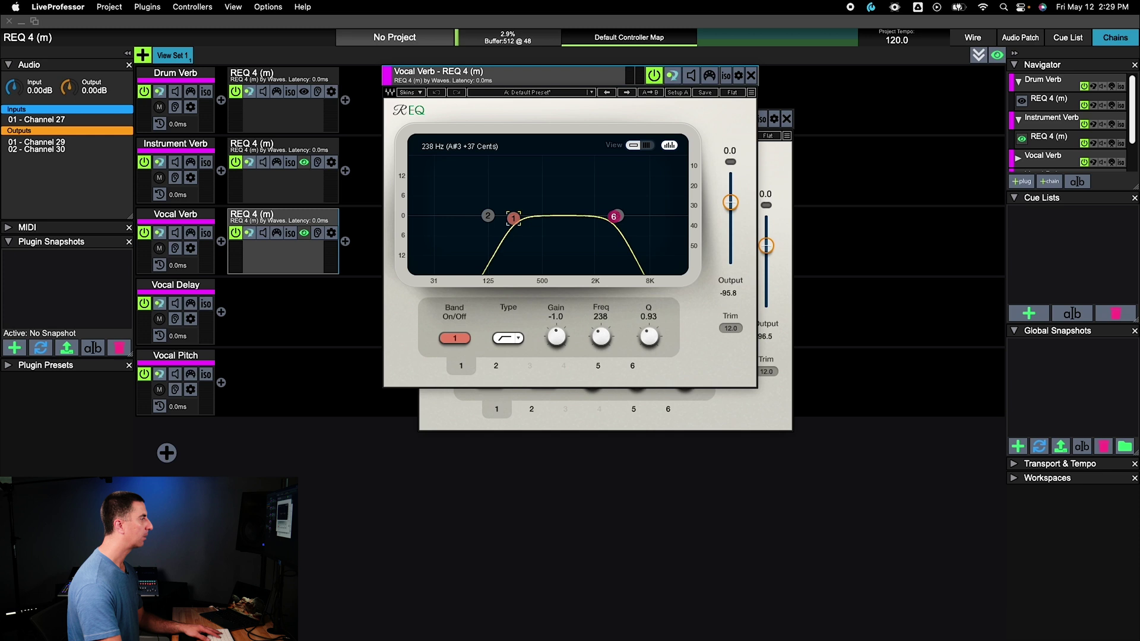
click(614, 216)
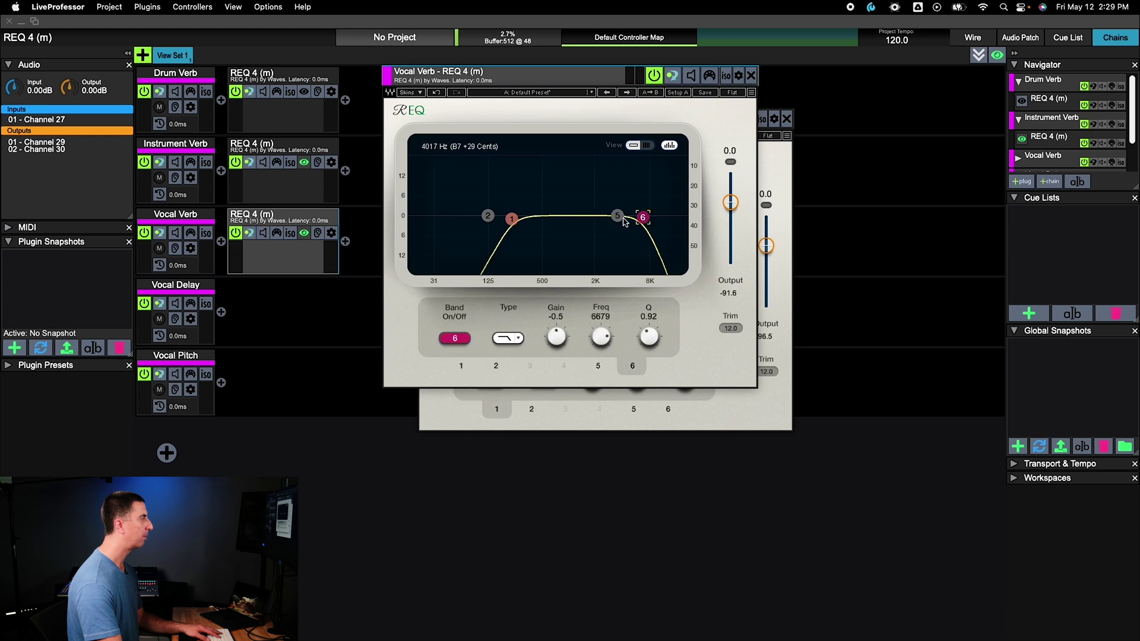
drag(623, 219, 605, 231)
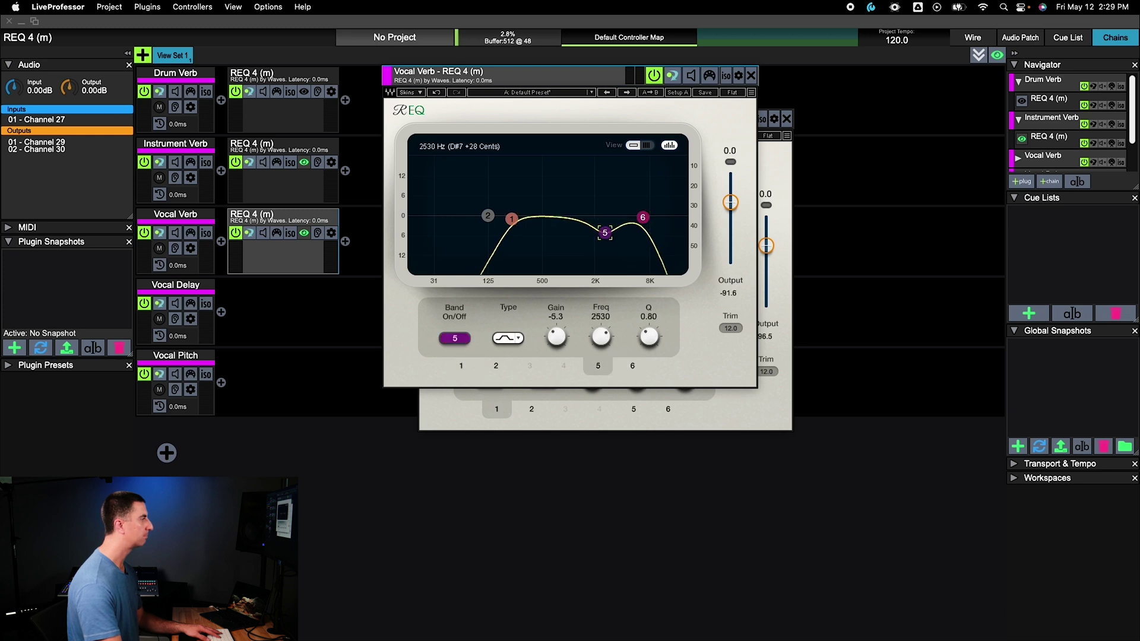
Step: Duplicate the Vocal Verb REQ 4 into the Vocal Delay chain and adjust its band 6
right_click(307, 260)
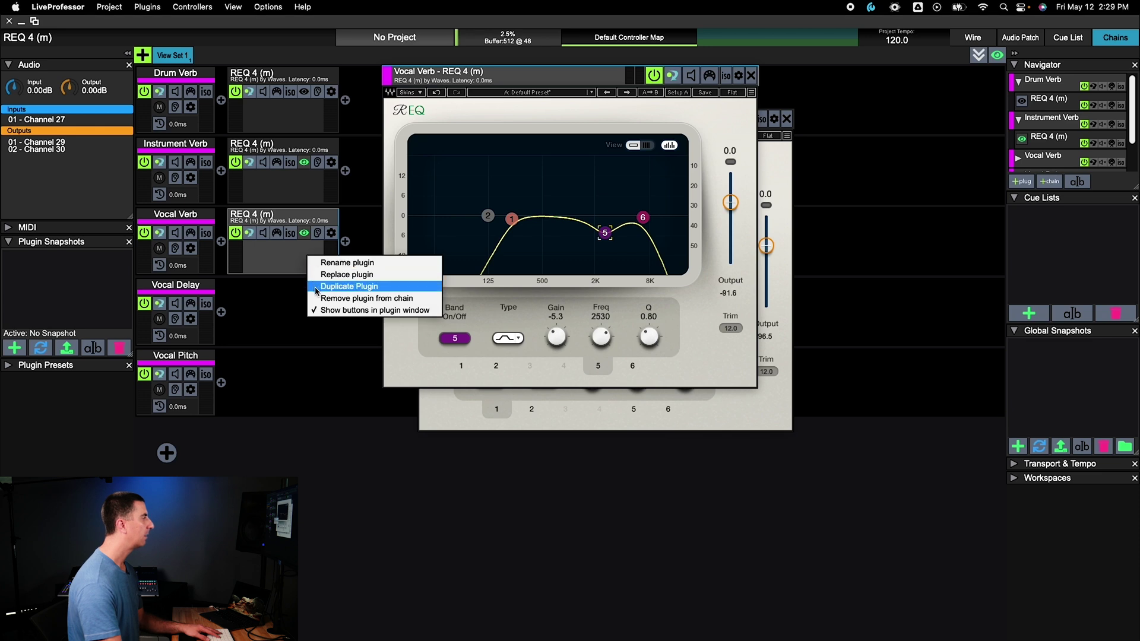
click(323, 287)
click(373, 256)
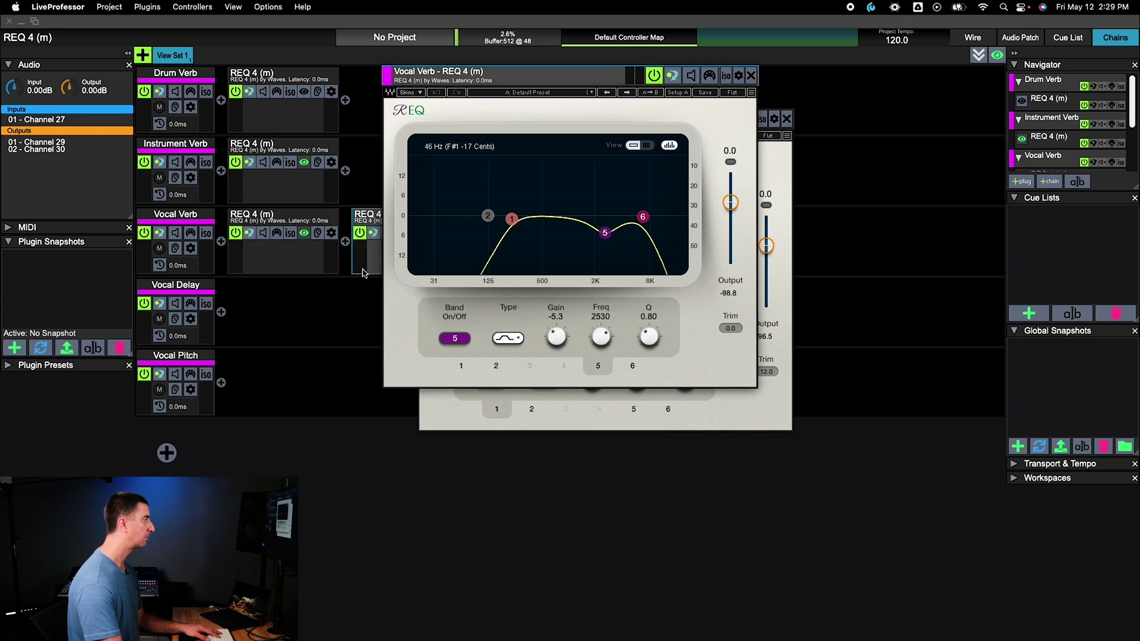
drag(338, 297, 297, 305)
click(305, 305)
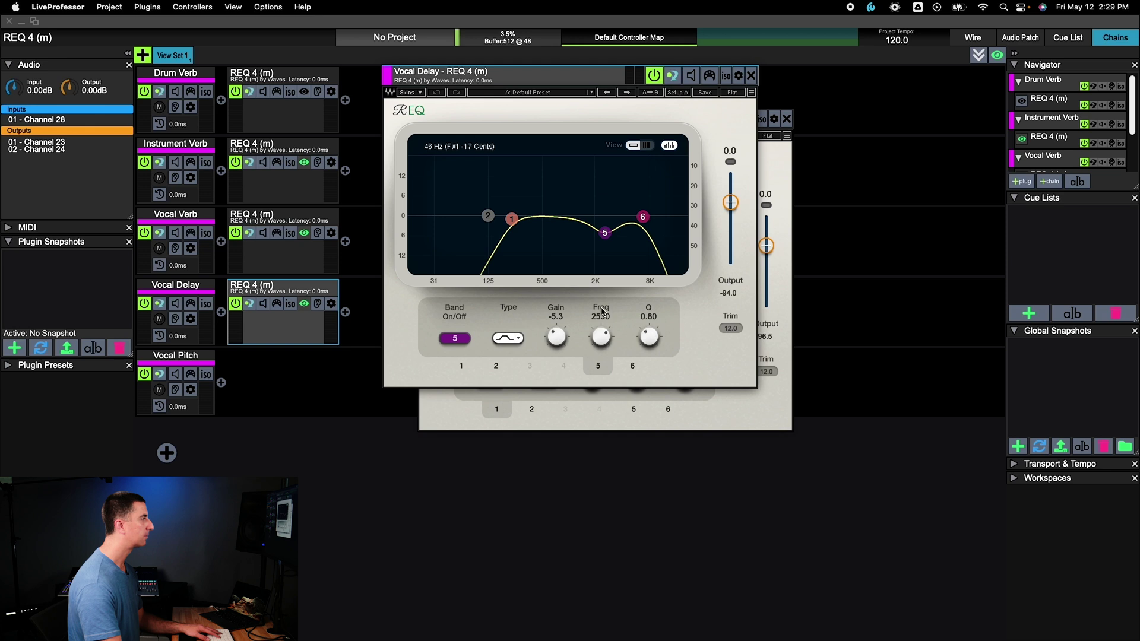
click(642, 216)
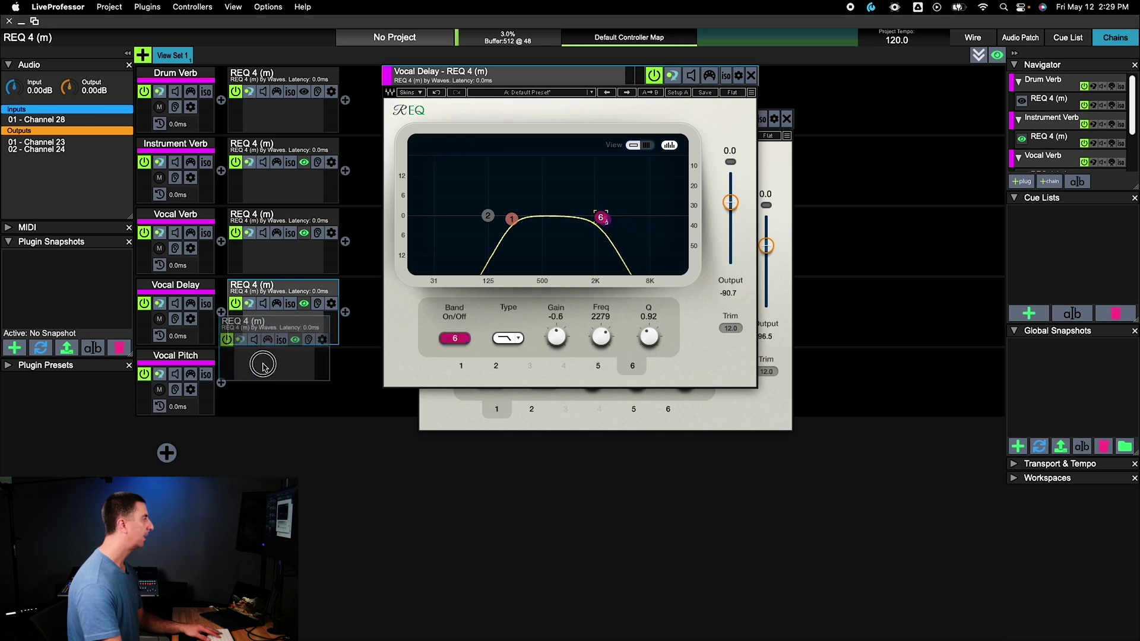
Step: Duplicate the Vocal Delay REQ 4 into Vocal Pitch and close all the EQ editors
right_click(276, 343)
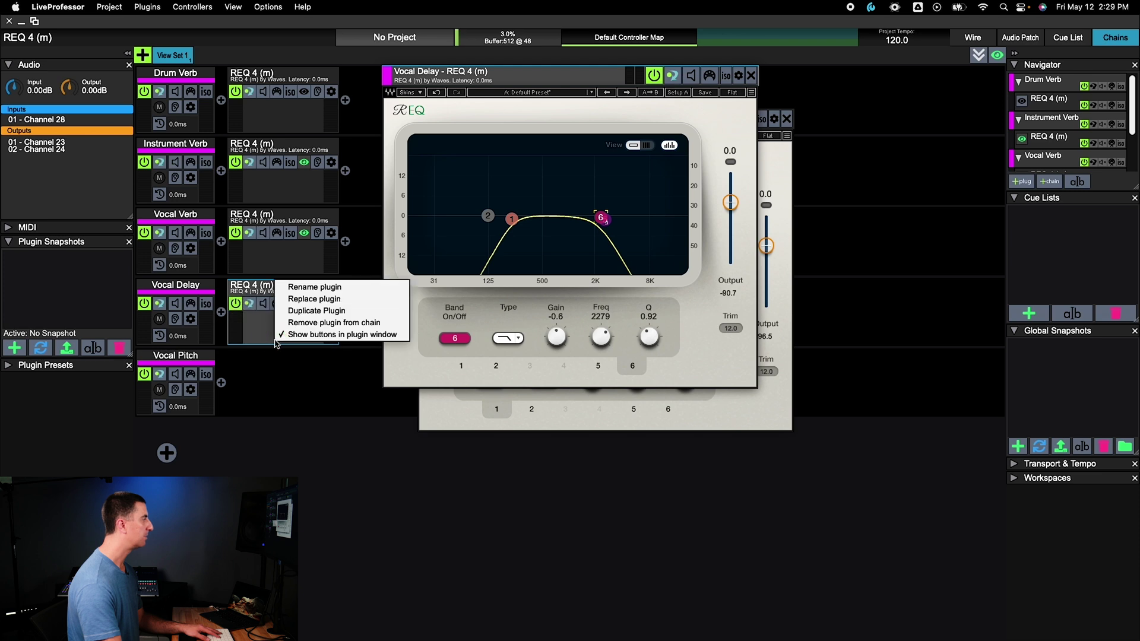
click(314, 311)
click(262, 386)
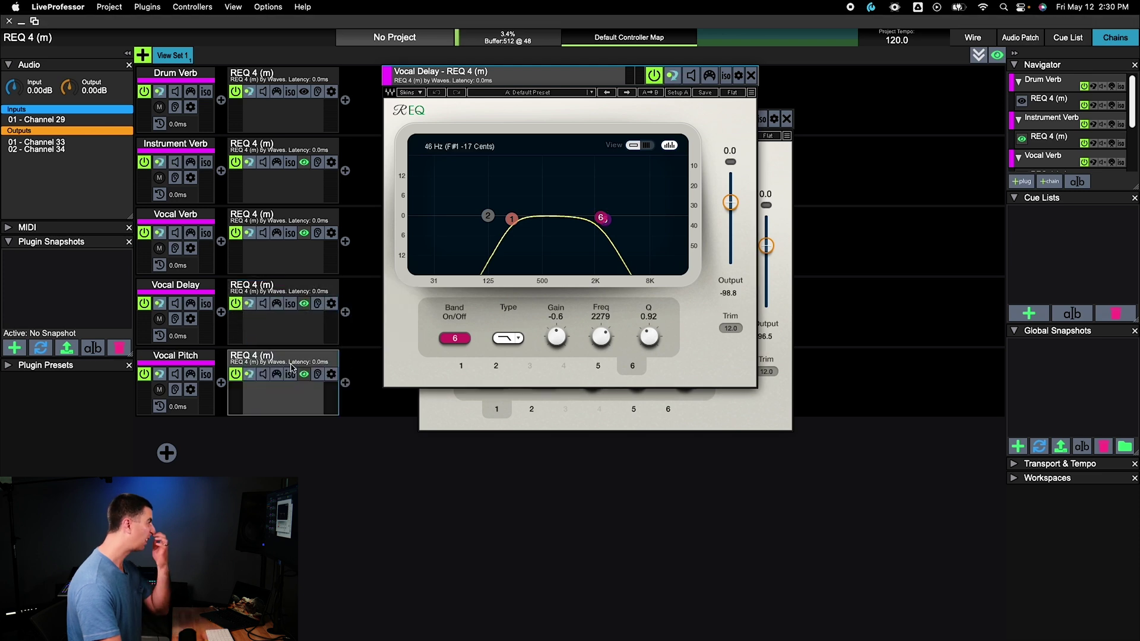
click(304, 163)
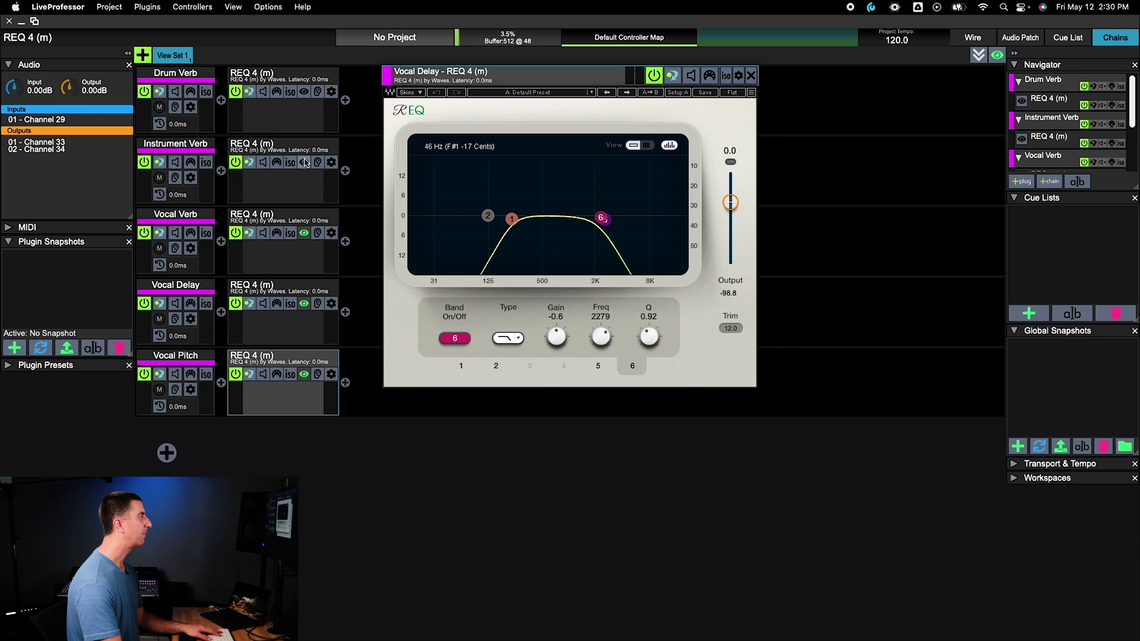
click(303, 304)
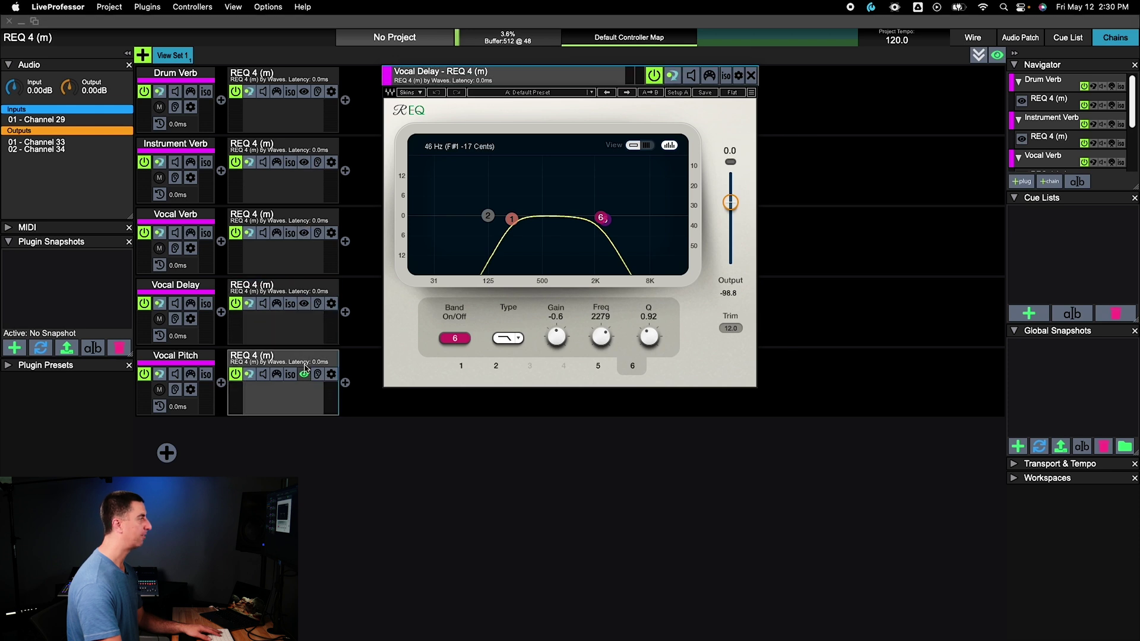
click(304, 374)
Step: Insert PhoenixVerb after REQ 4 on Drum Verb by searching for 'verb'
click(345, 101)
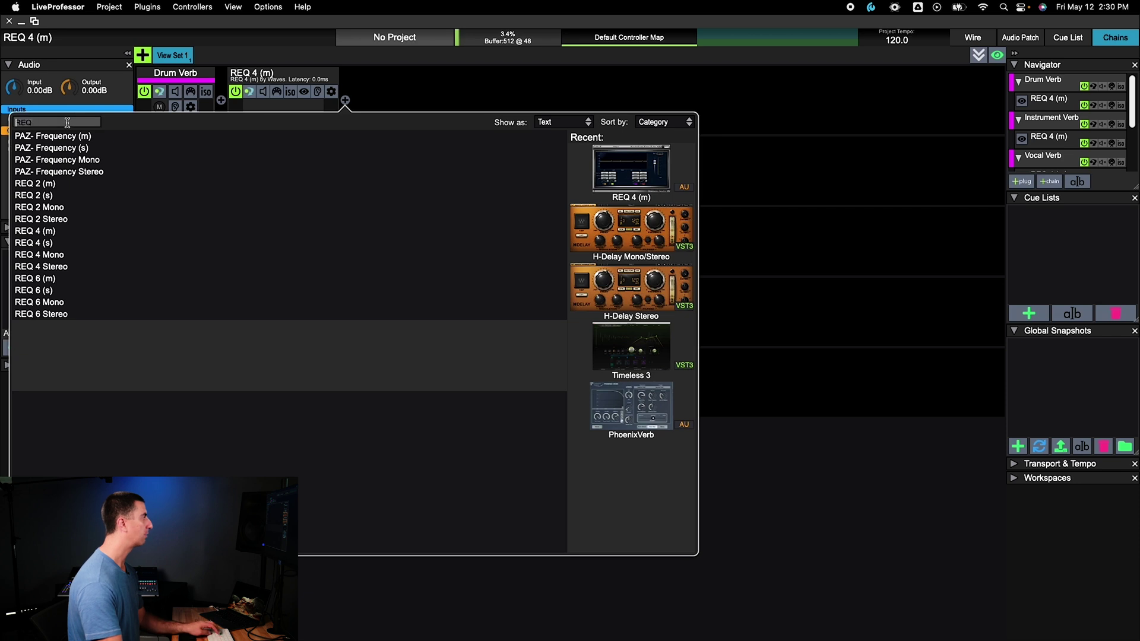
key(BackSpace)
text(reverb)
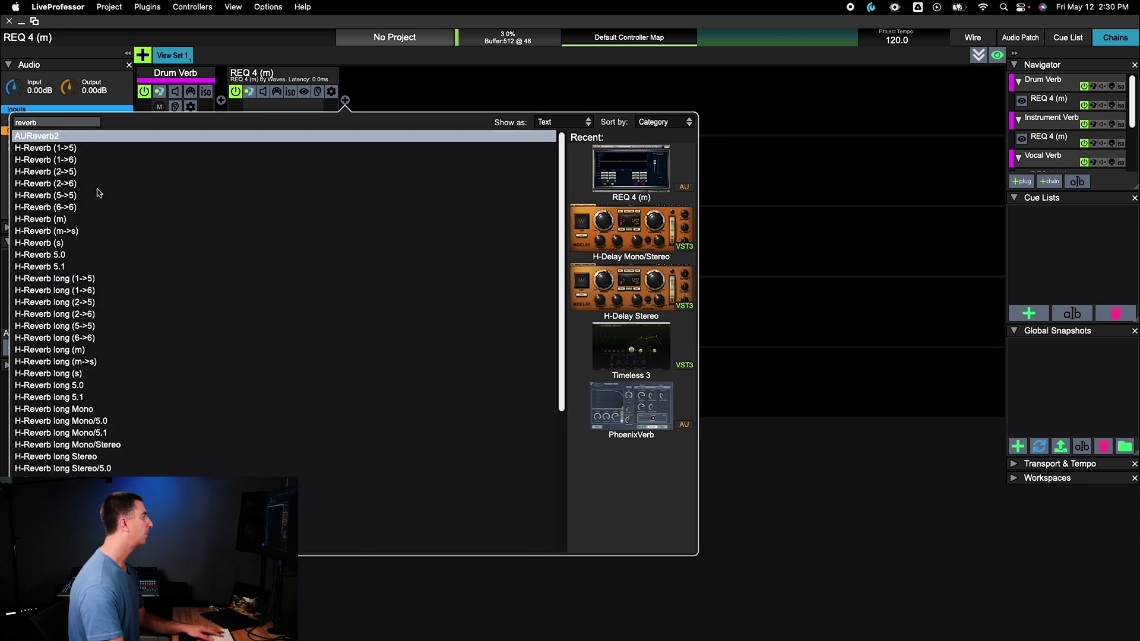
key(super+a)
text(verb)
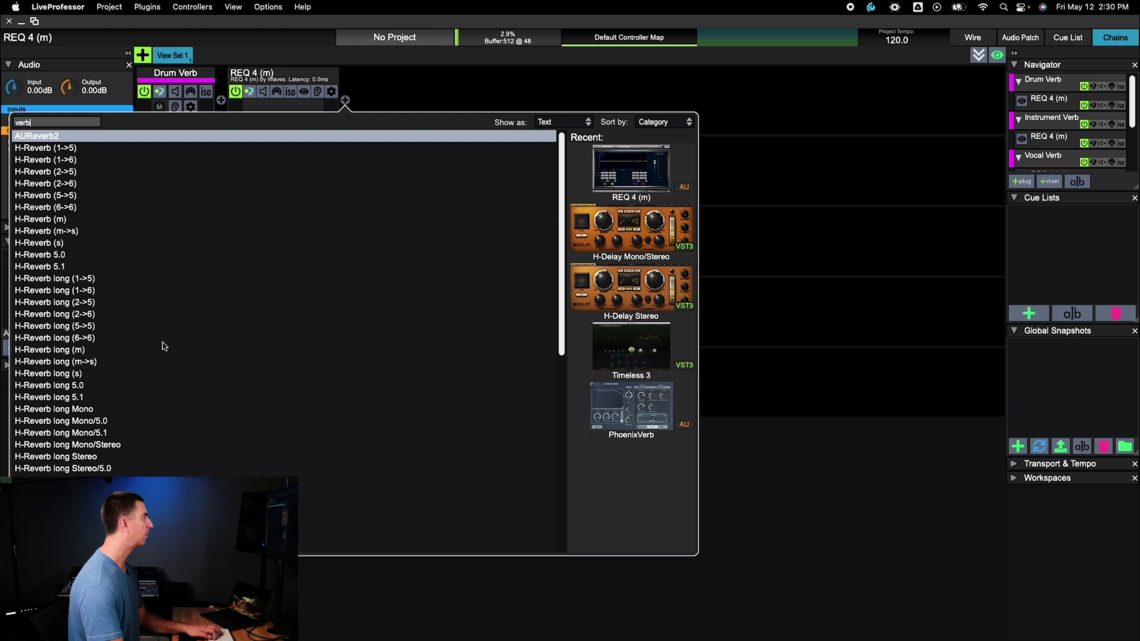
scroll(85, 393, down, 7)
click(77, 390)
double_click(76, 401)
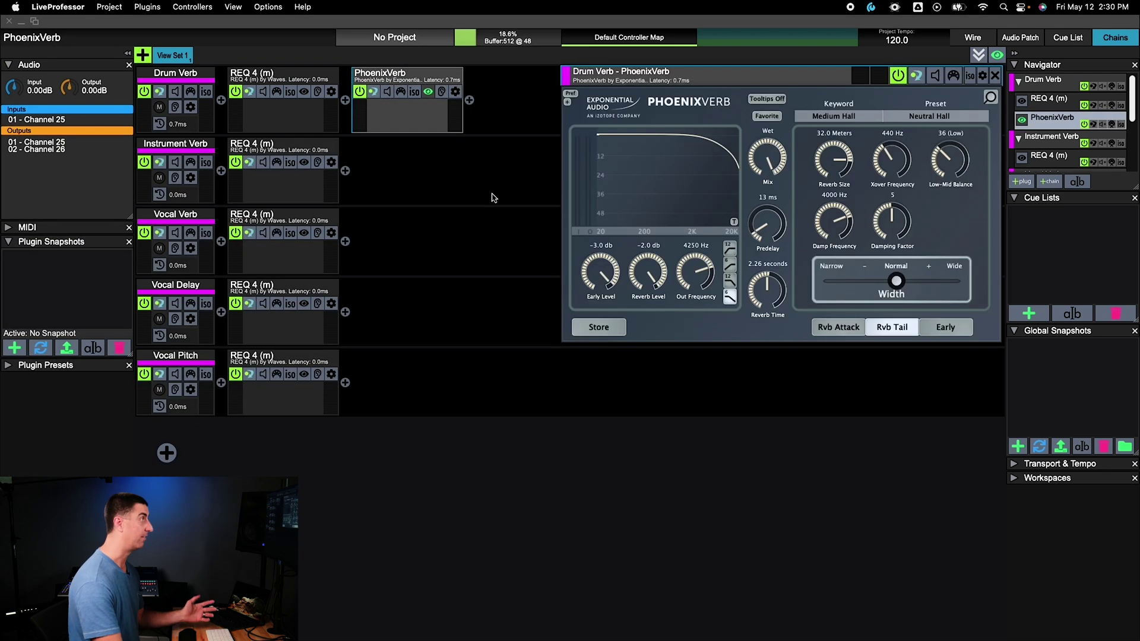
Step: Load PhoenixVerb's Medium Plate keyword preset Med Mid Plate (Wide)
drag(815, 80, 725, 112)
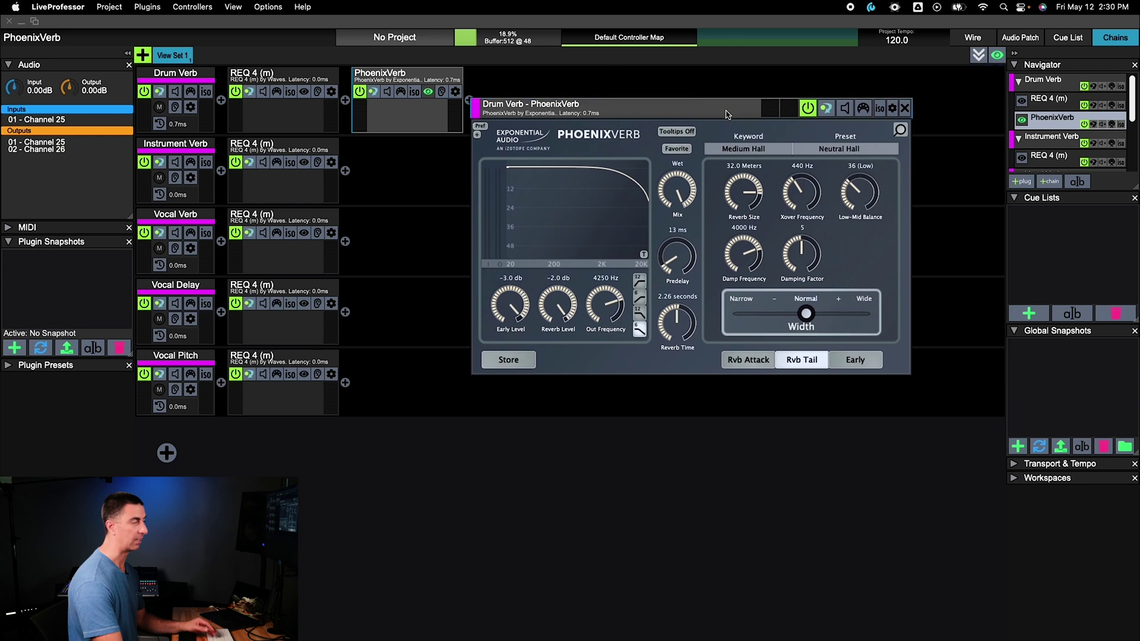
click(751, 149)
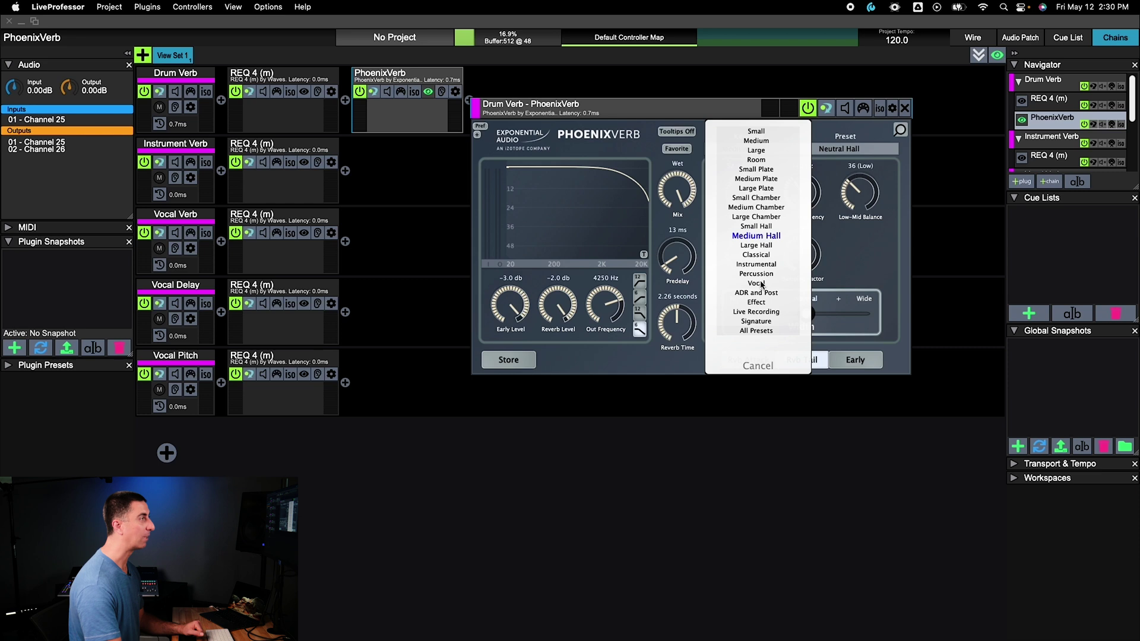
click(757, 179)
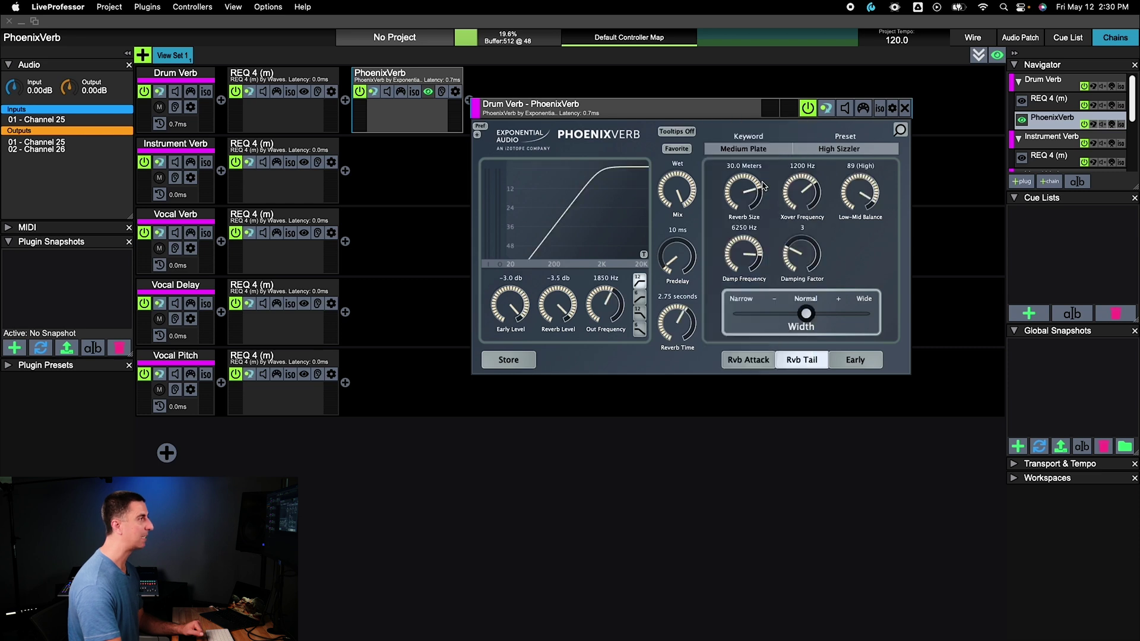
click(828, 154)
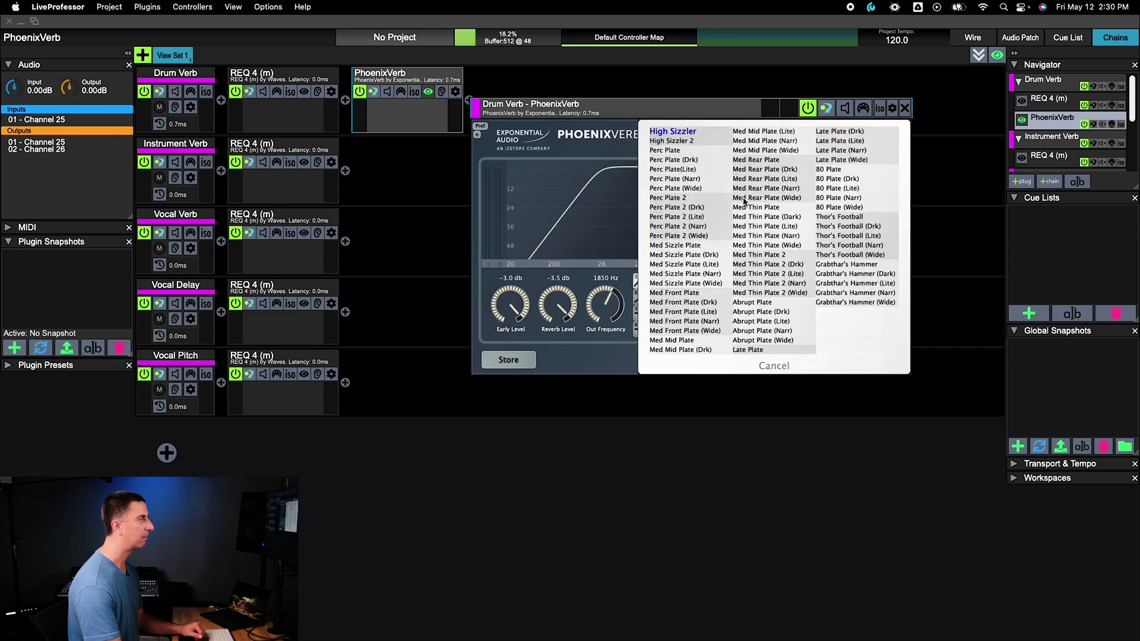
click(763, 153)
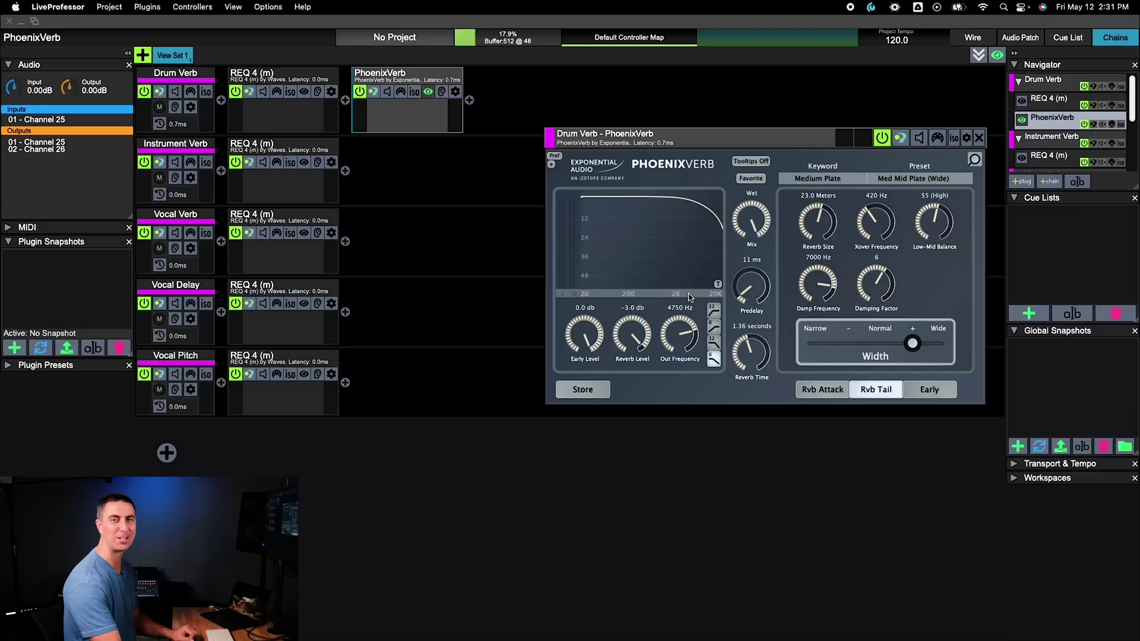
Step: Raise Drum Verb's predelay to 18 ms, then copy PhoenixVerb into Instrument Verb with longer predelay
drag(751, 290, 751, 283)
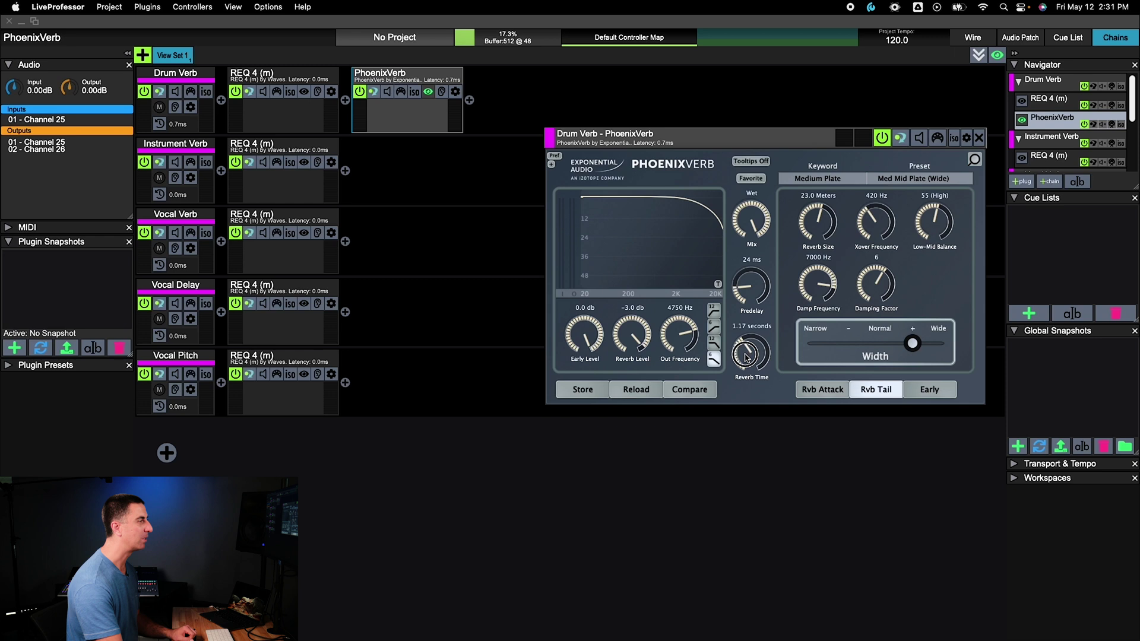
right_click(440, 125)
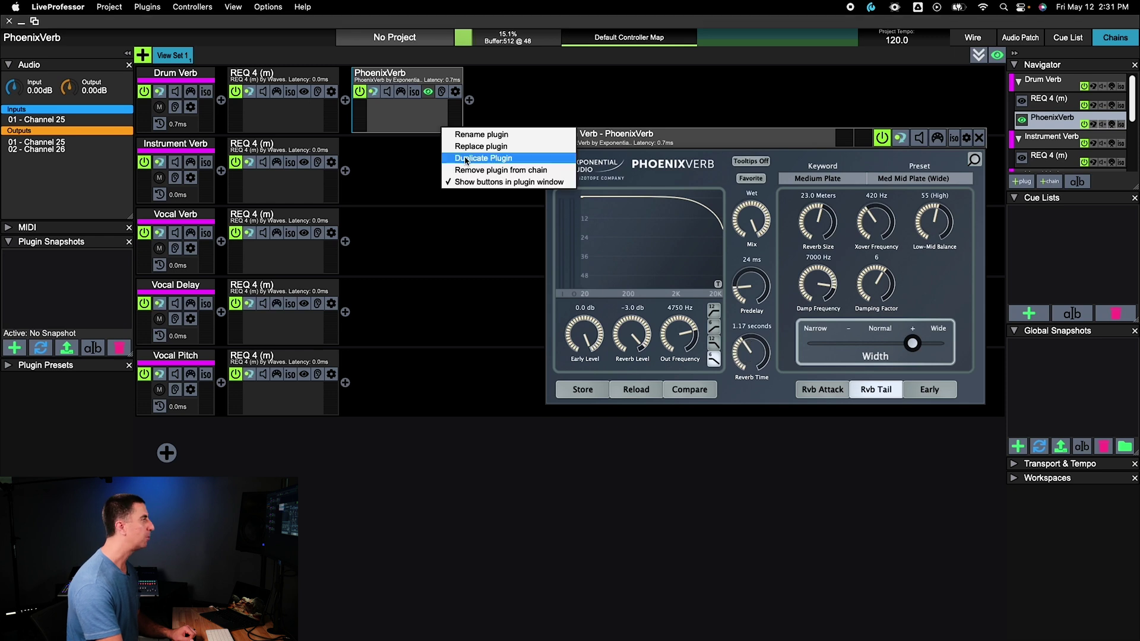
click(475, 157)
drag(509, 114, 401, 188)
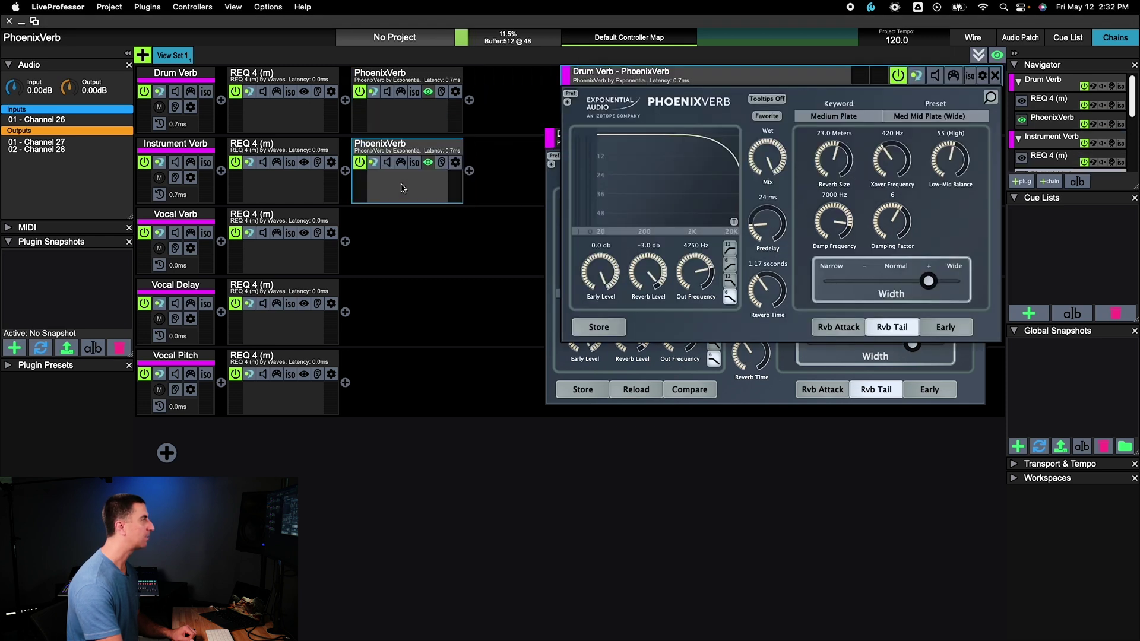
click(427, 166)
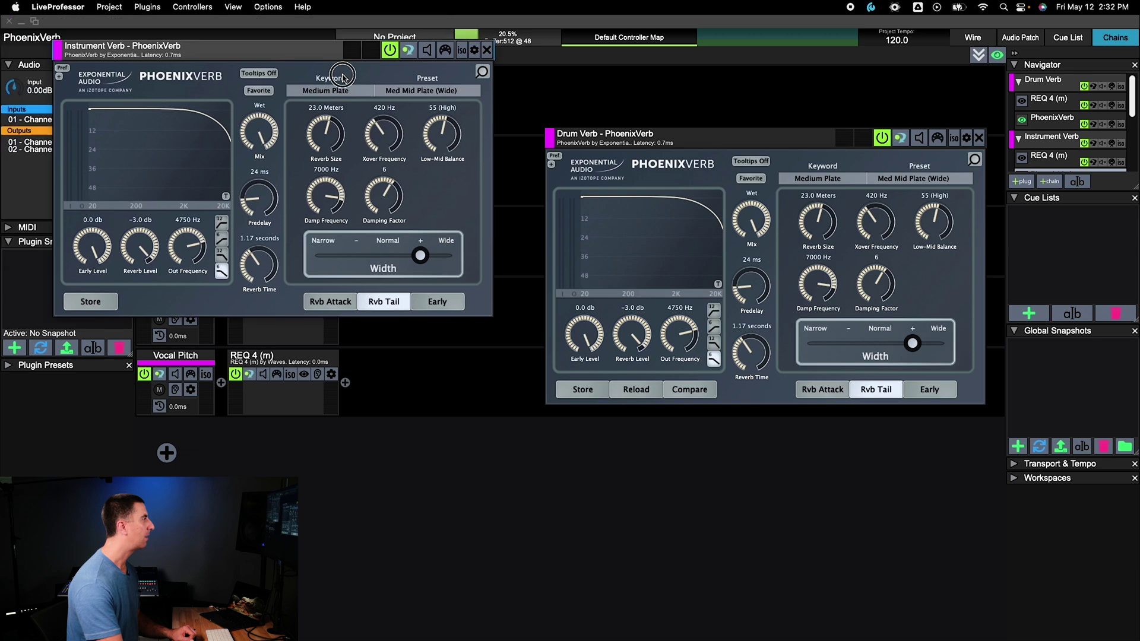
drag(380, 282, 379, 274)
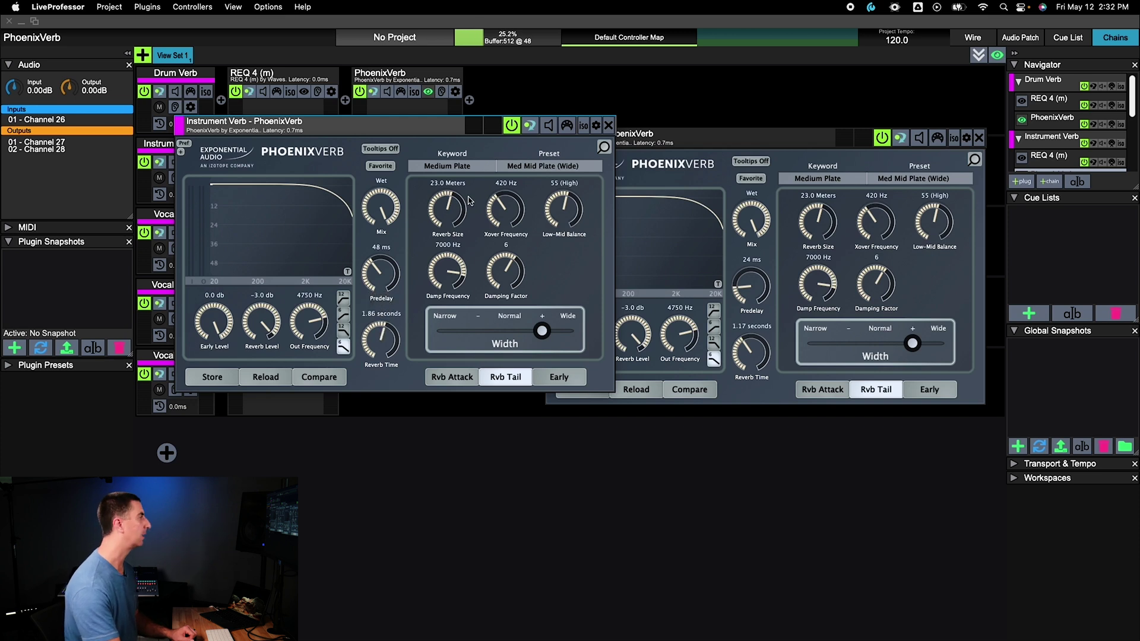
click(608, 126)
Step: Duplicate the Instrument Verb PhoenixVerb into the Vocal Verb chain and review its settings
right_click(419, 177)
click(449, 213)
drag(398, 181, 429, 238)
click(429, 236)
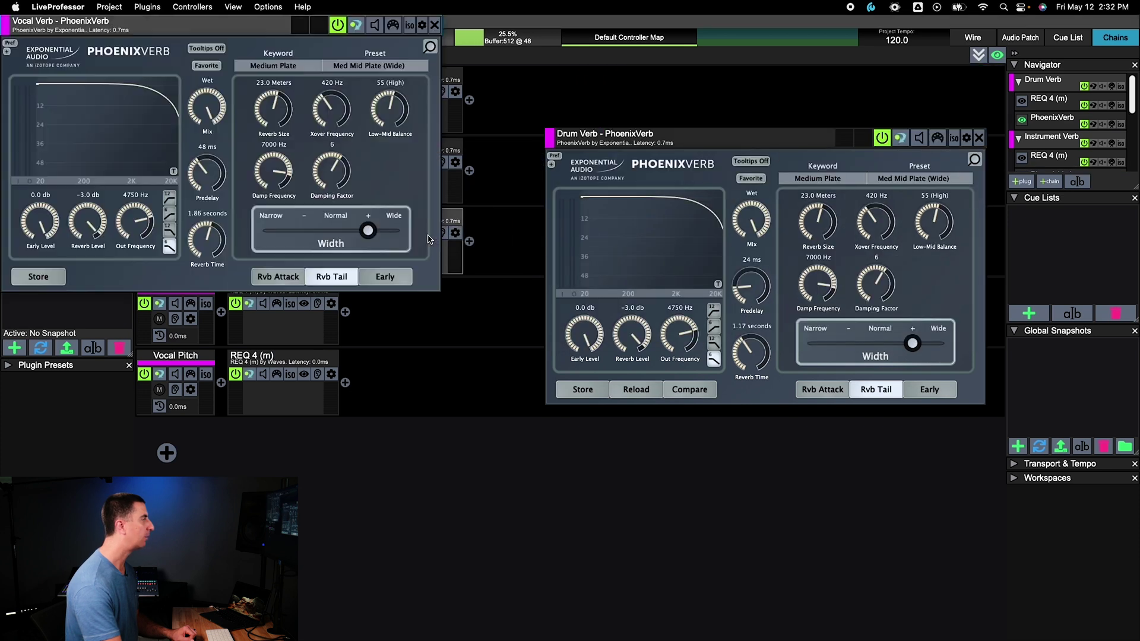
scroll(402, 283, up, 2)
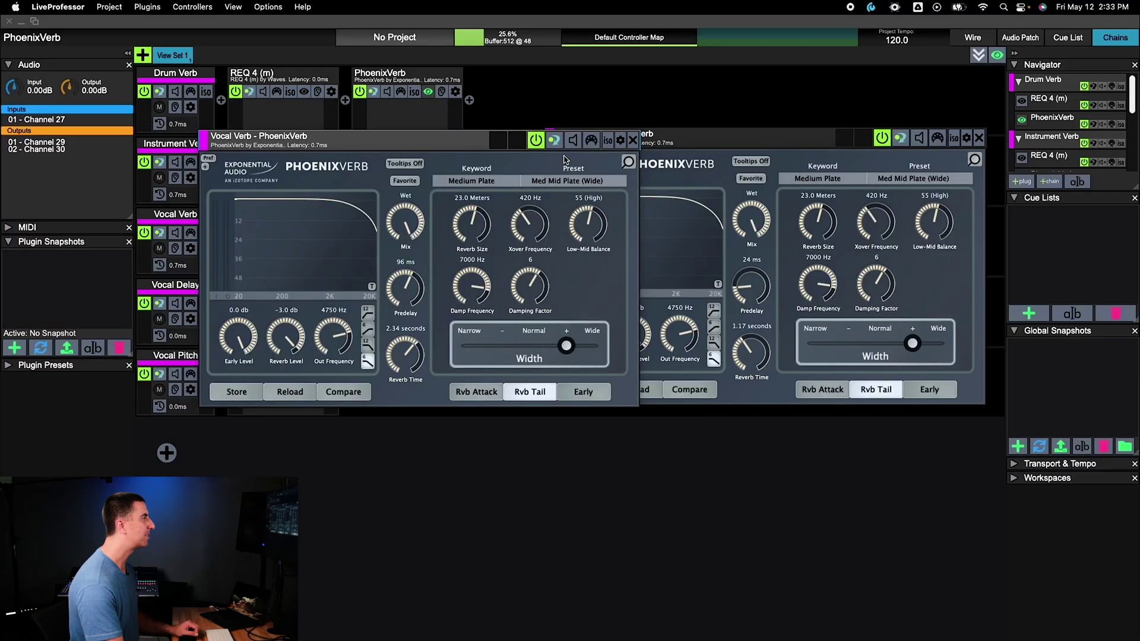
click(633, 140)
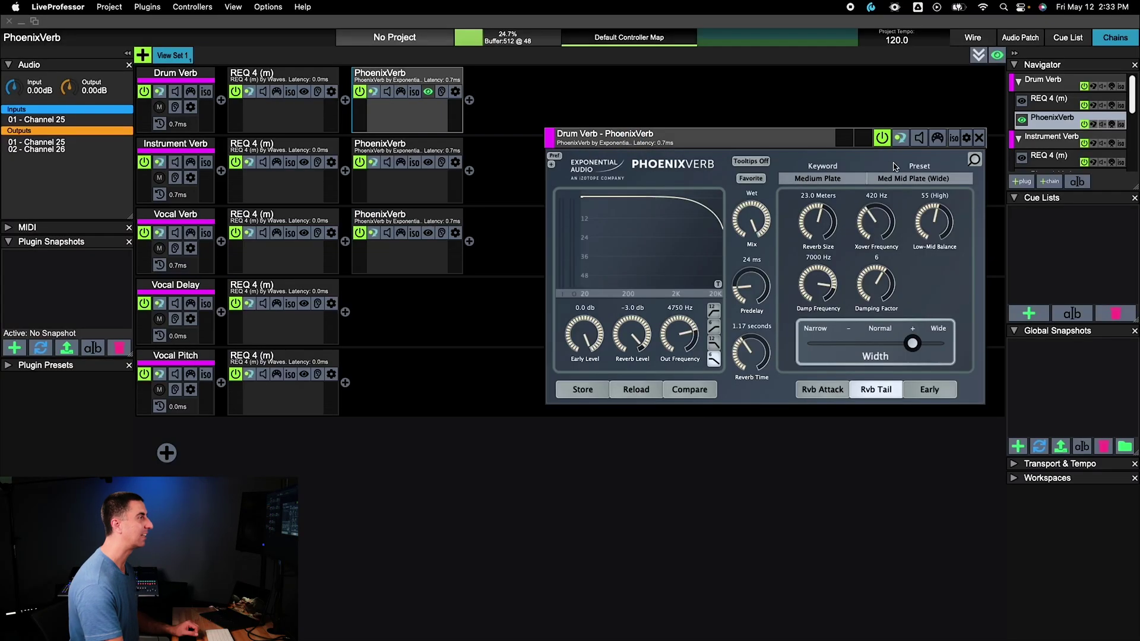
Step: Close the reverb window, insert H-Delay on Vocal Delay, then bring up its plugin options
click(982, 142)
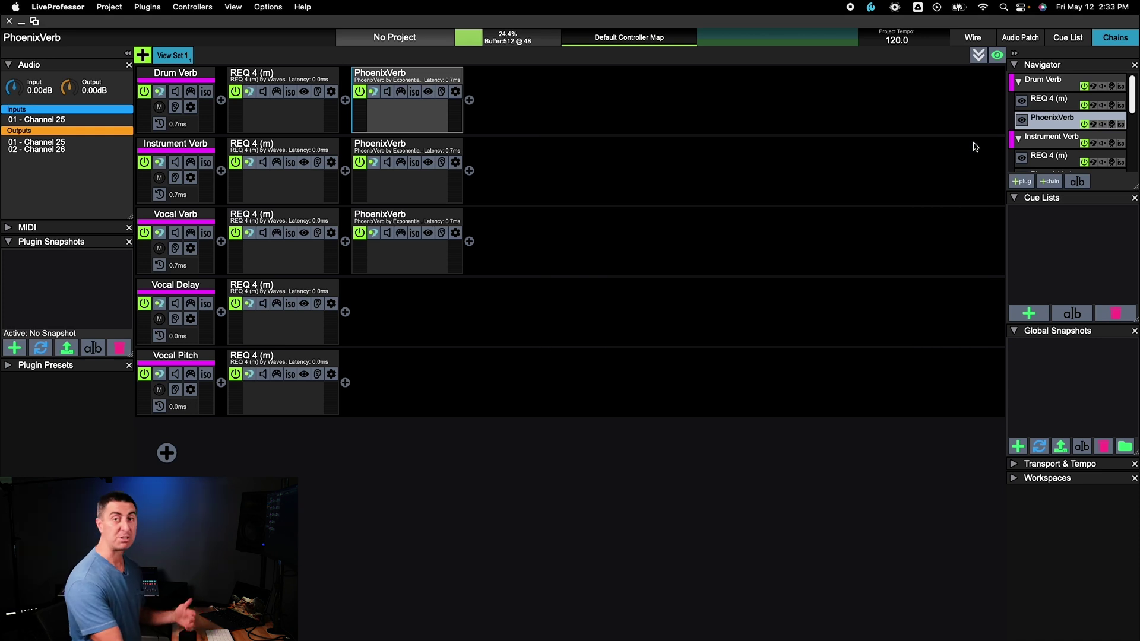
click(345, 312)
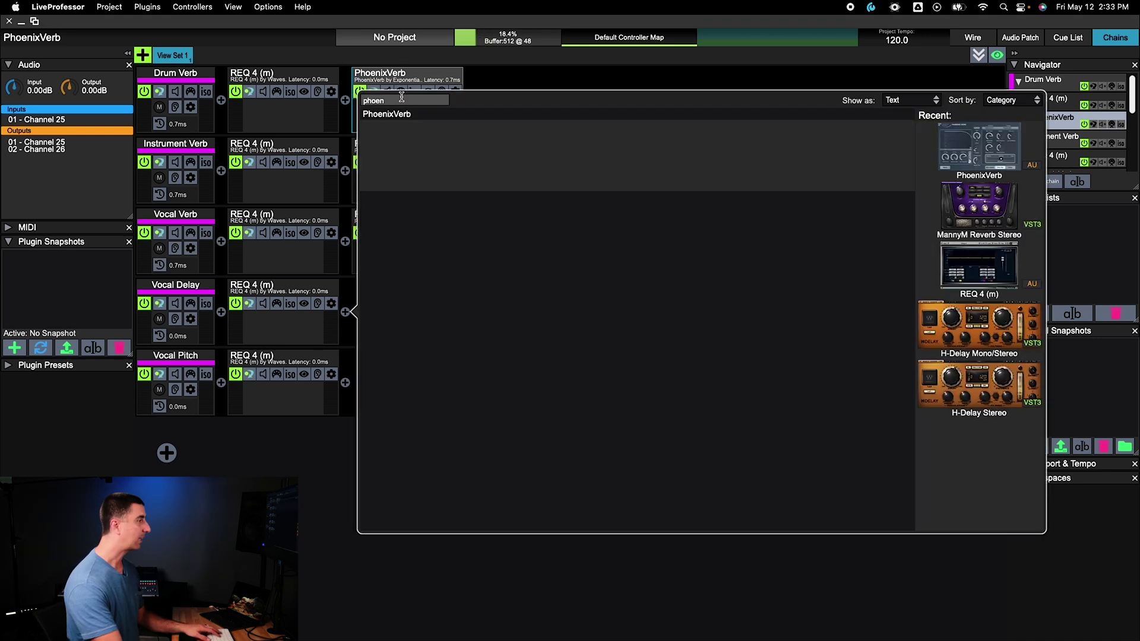
click(963, 328)
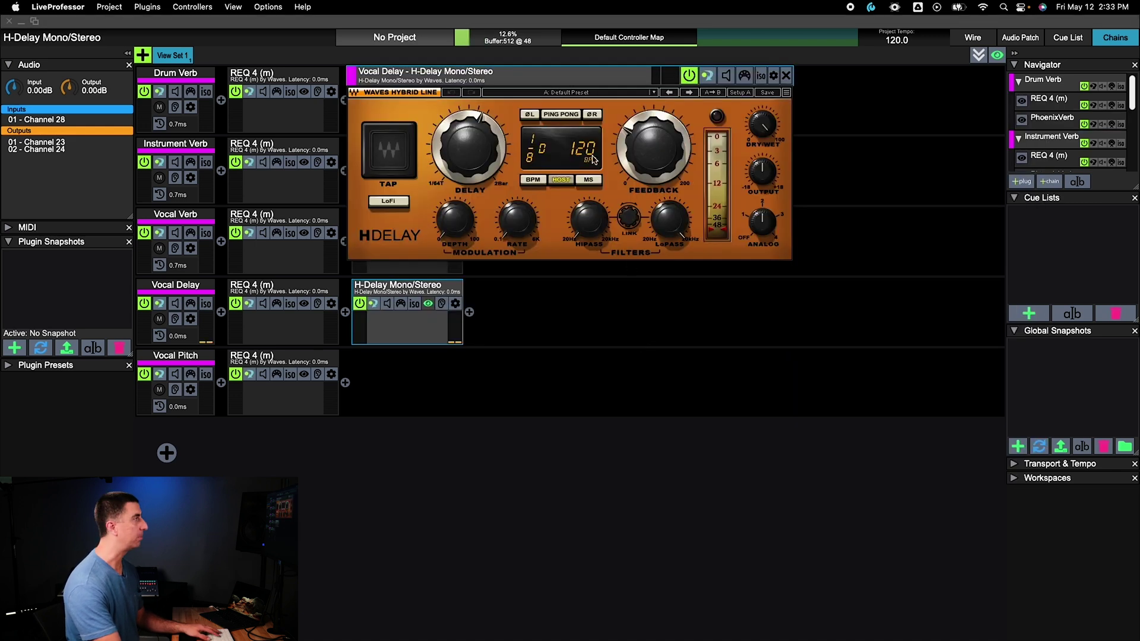
drag(567, 83, 713, 181)
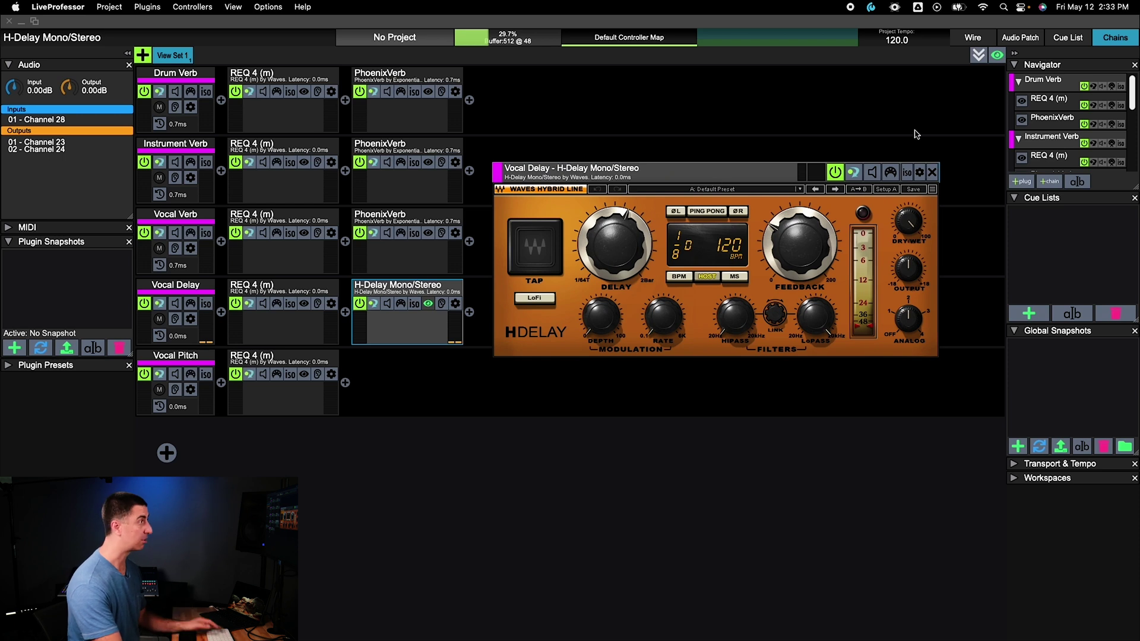
click(932, 172)
right_click(451, 301)
Step: Replace H-Delay on Vocal Delay with CLA Epic Mono/Stereo, checking the Throw then Tape delays
click(475, 306)
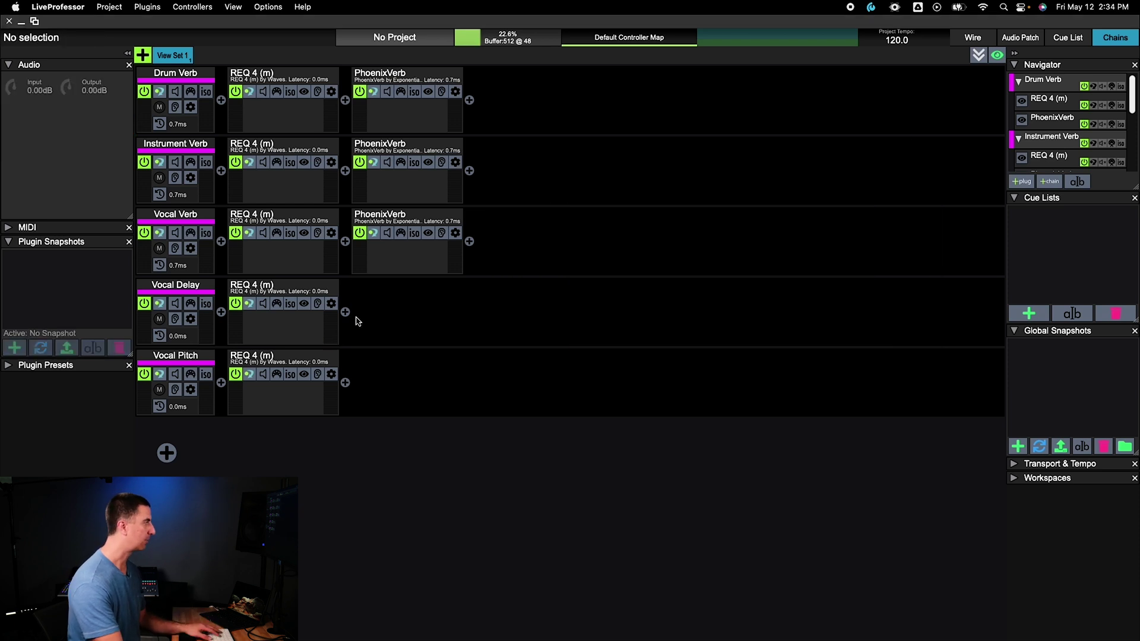
click(345, 312)
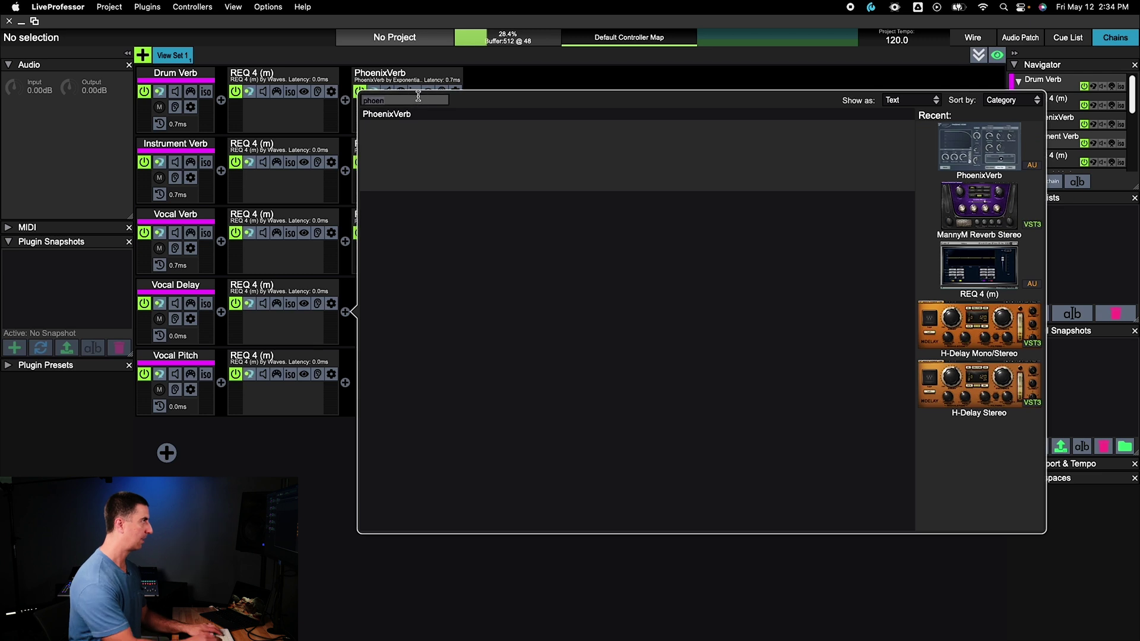
text(epic)
double_click(440, 140)
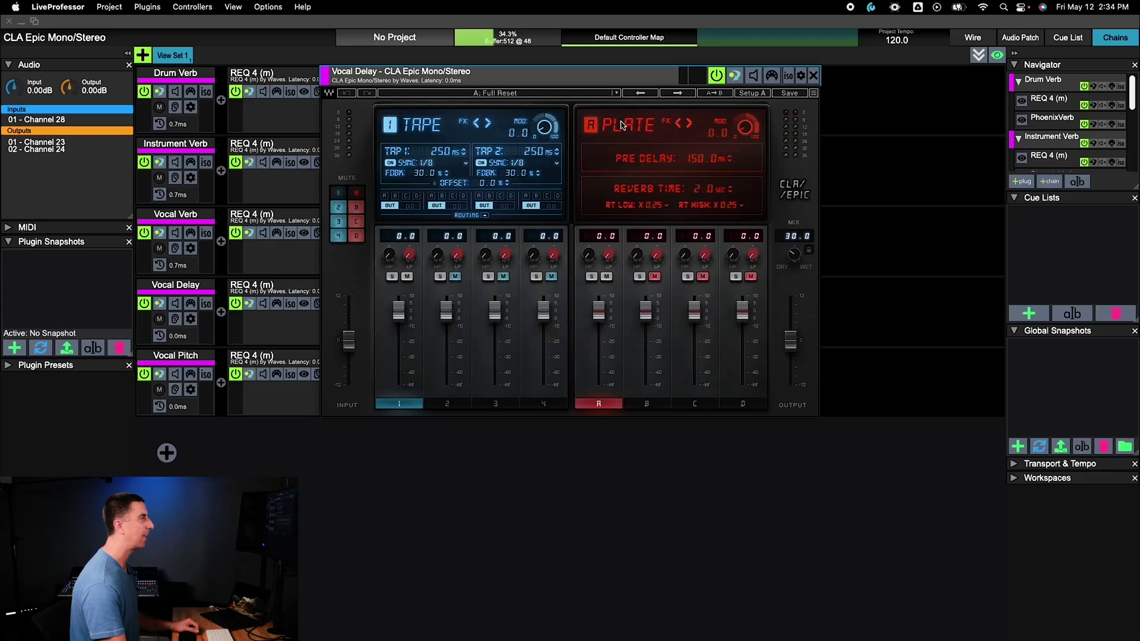
click(438, 257)
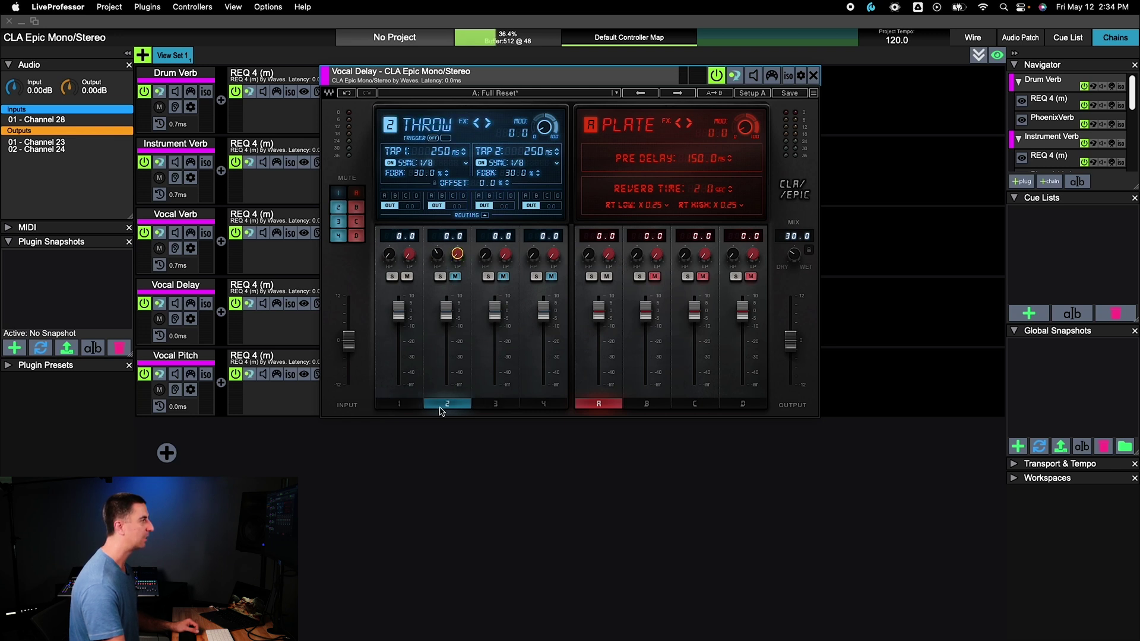
click(408, 238)
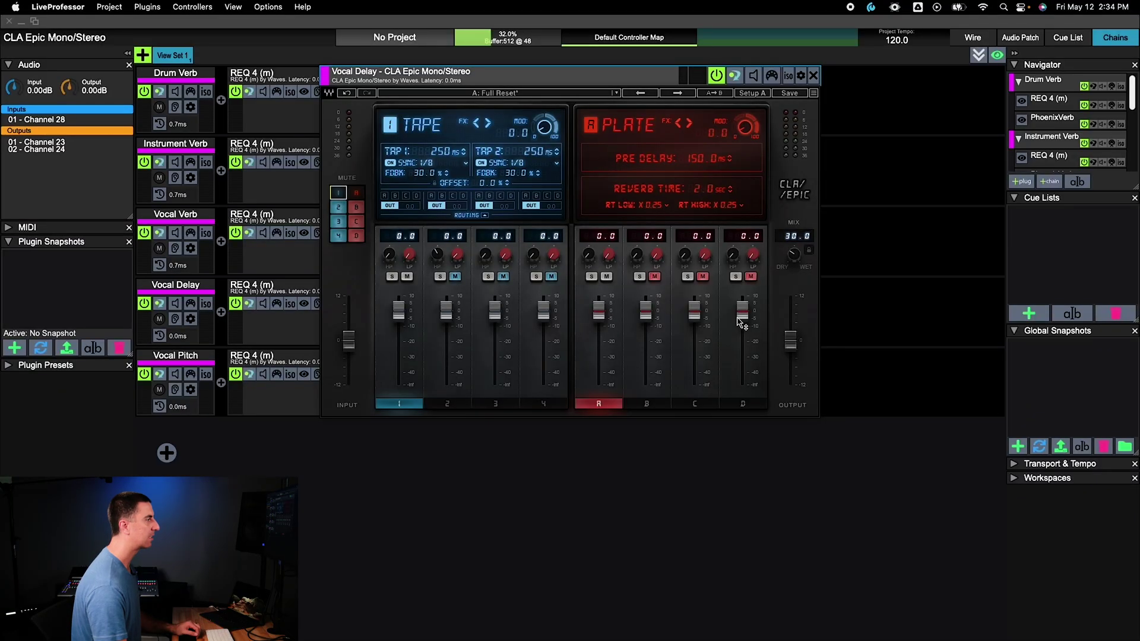
Step: Turn the CLA Epic MIX knob up to 100.0 on Vocal Delay
drag(794, 254, 802, 261)
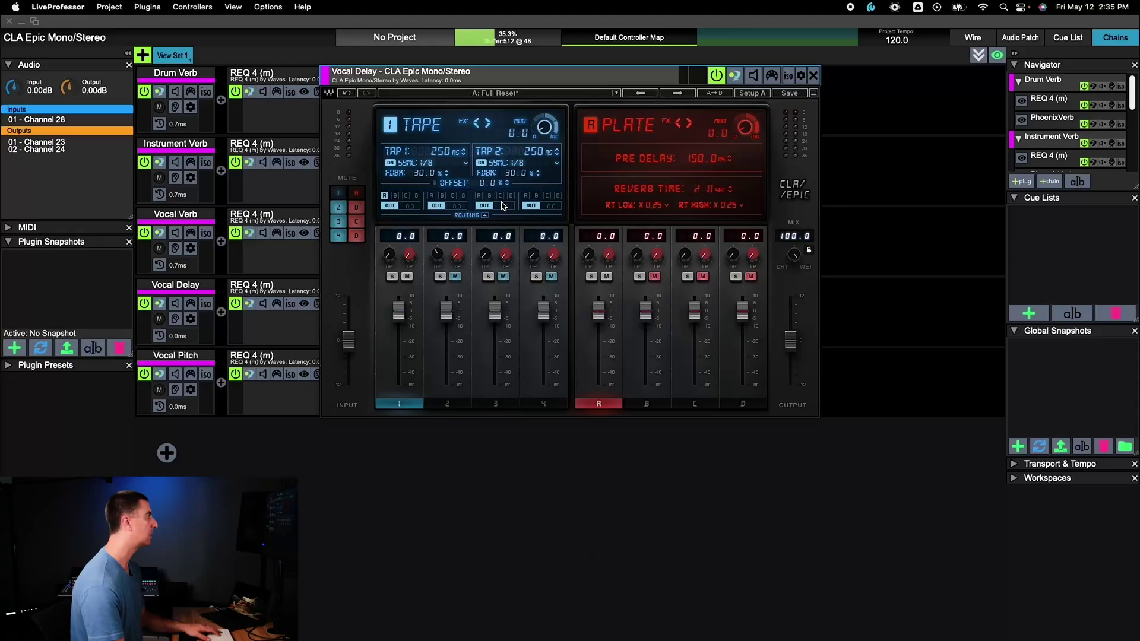
Step: Close the CLA Epic window and open the plugin browser after Vocal Pitch's REQ 4
drag(491, 81, 690, 88)
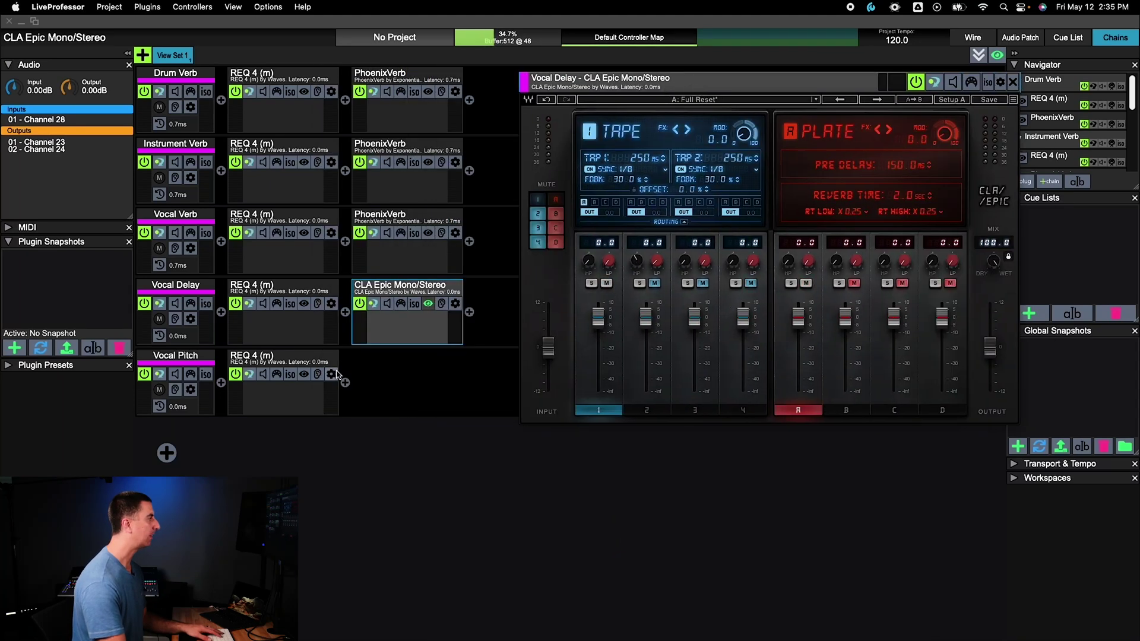
click(1012, 82)
click(345, 383)
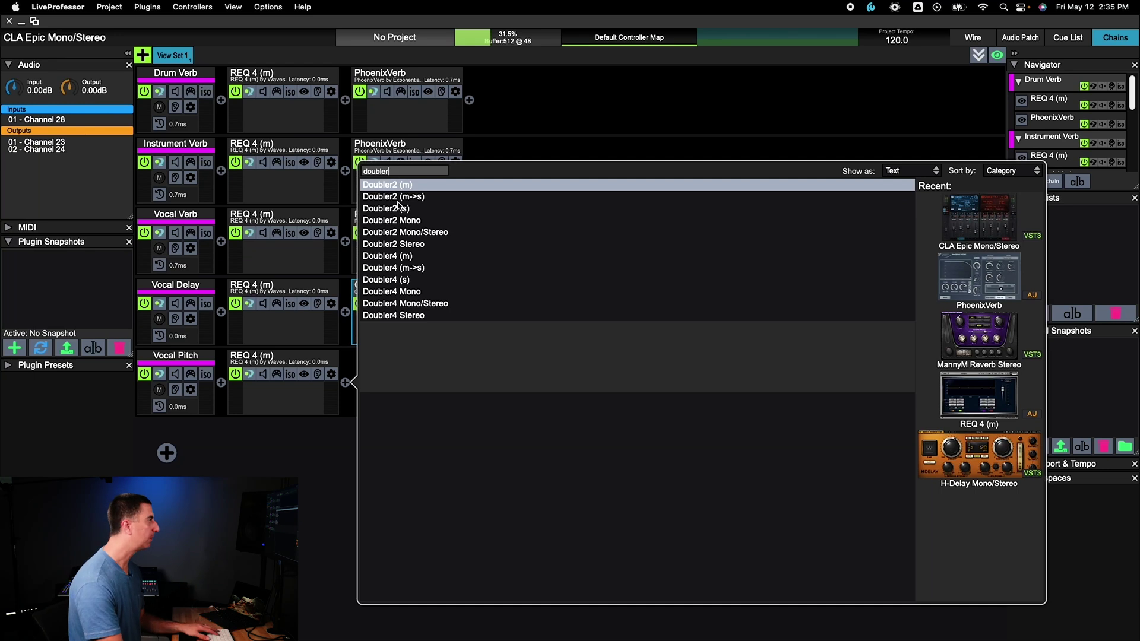
Step: Insert Doubler2 Mono/Stereo on Vocal Pitch, turn Direct off, and lower detune to ±2
double_click(416, 233)
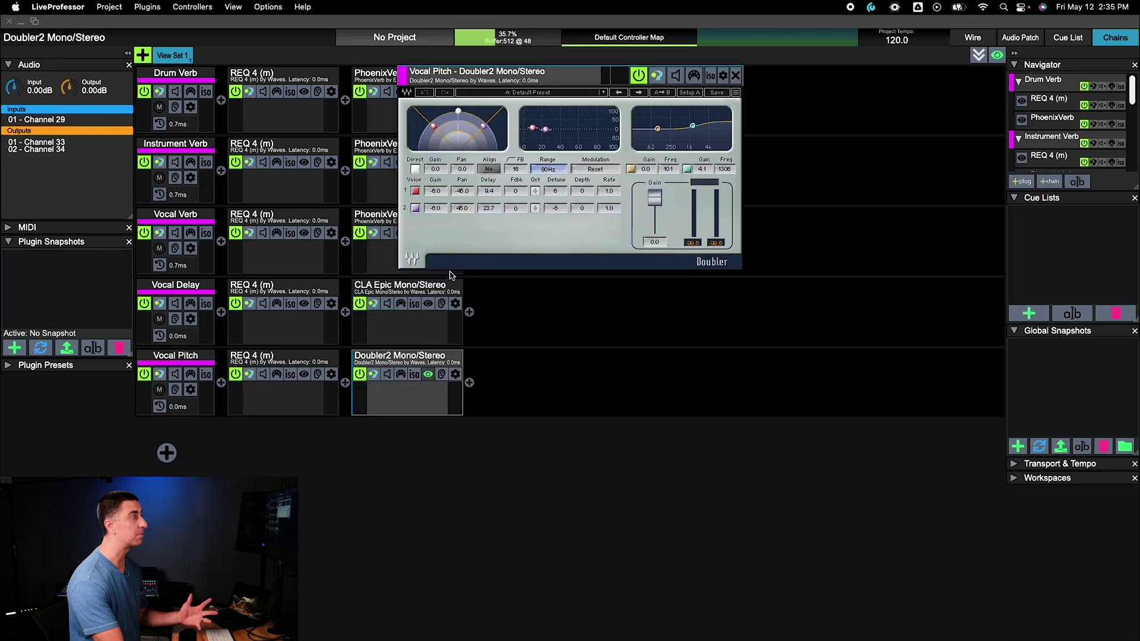
click(418, 169)
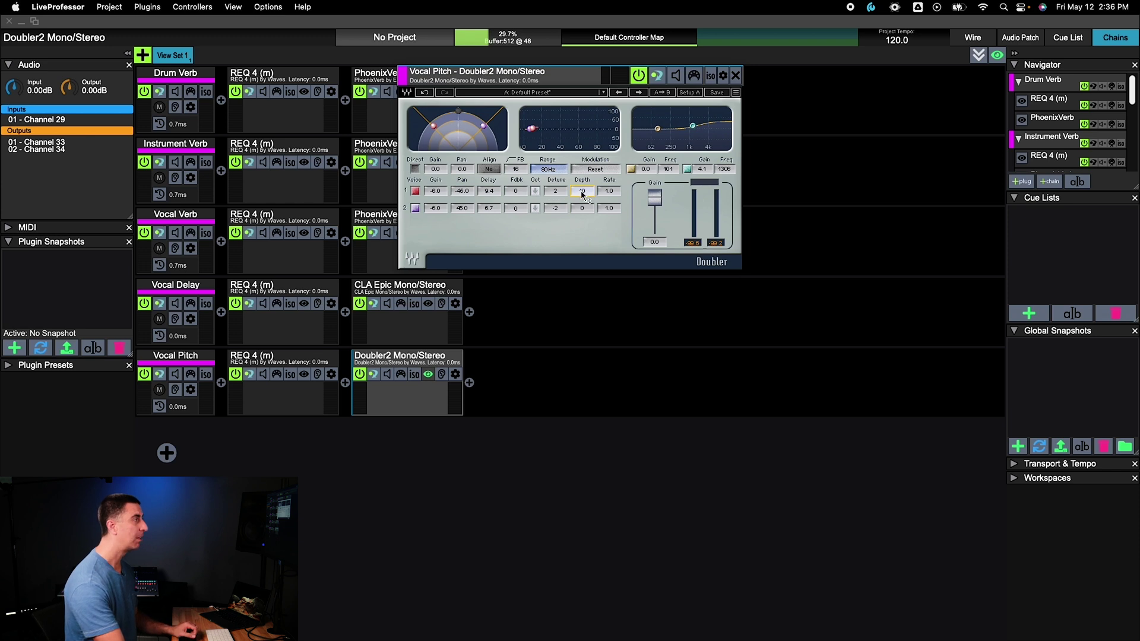
drag(582, 191, 582, 187)
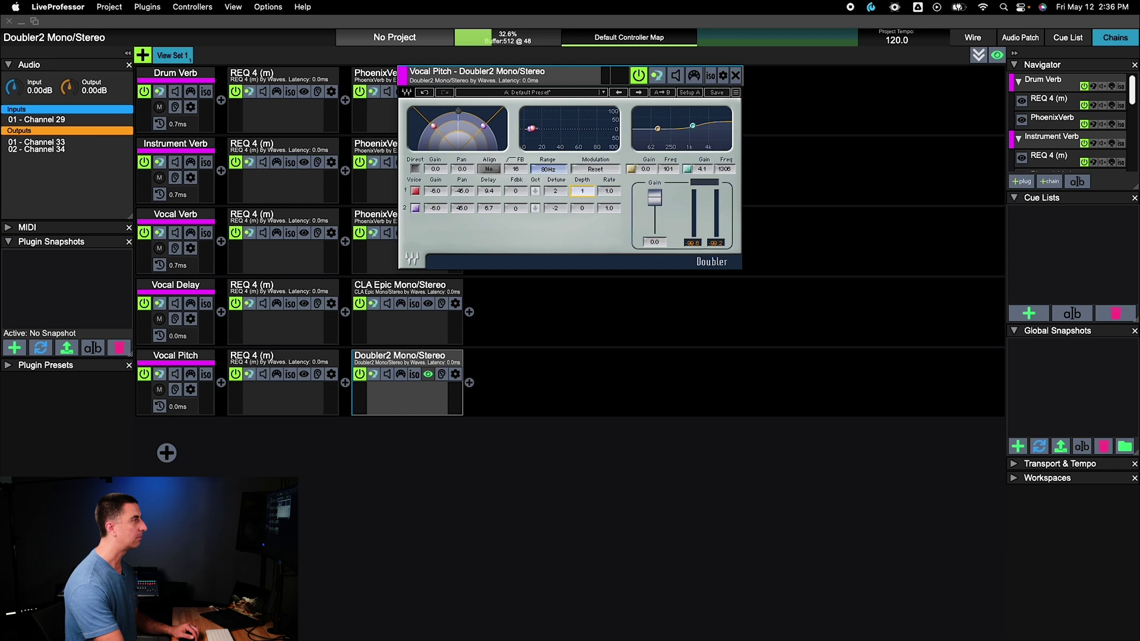